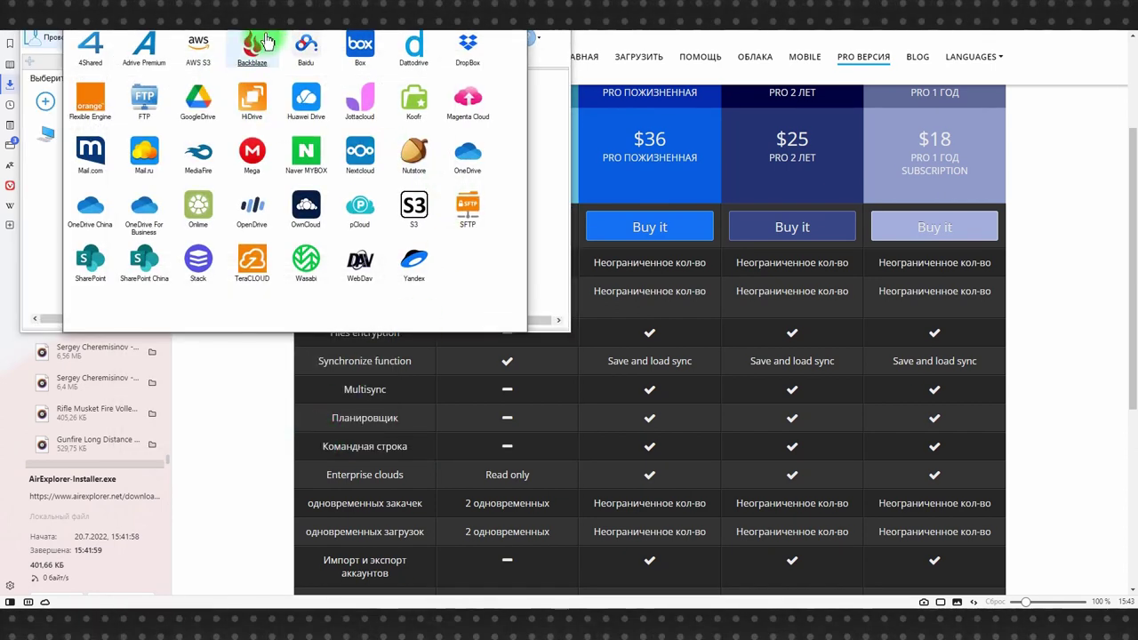
# Register a GoogleDrive cloud account by choosing the second listed Google account and allowing access to its files.
pyautogui.moveTo(273, 33); pyautogui.dragTo(510, 178)
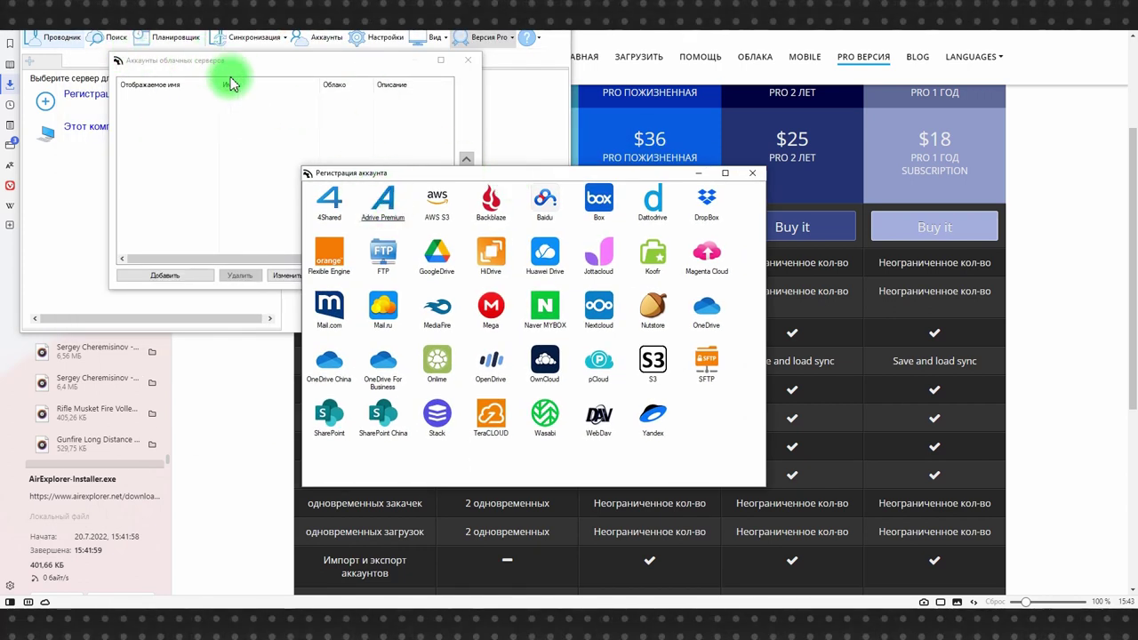
pyautogui.click(435, 249)
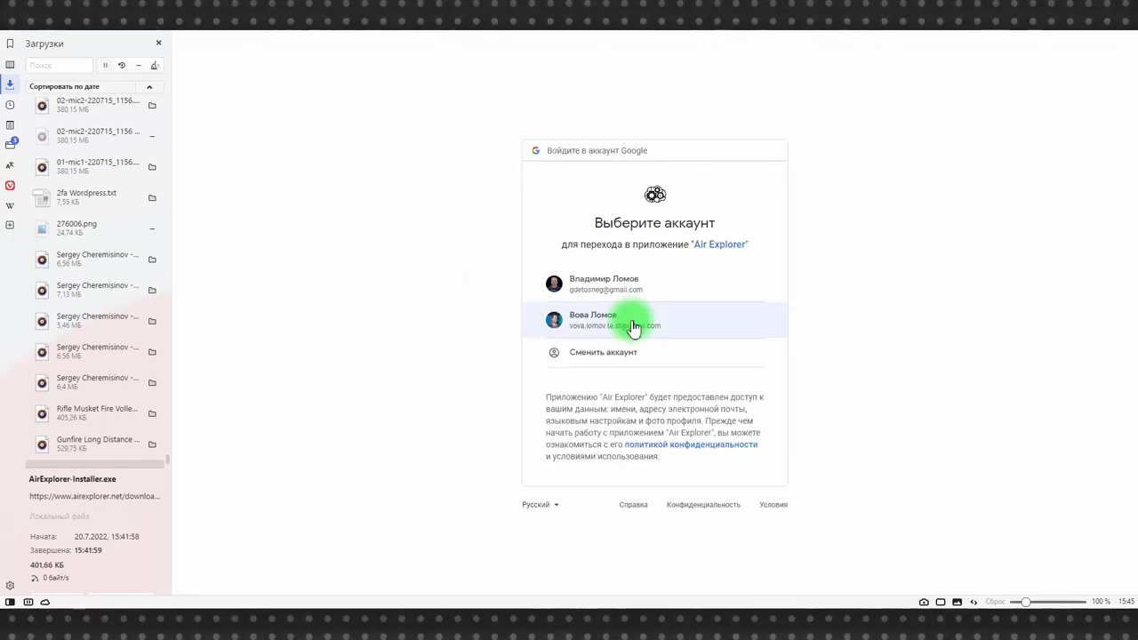
pyautogui.click(633, 327)
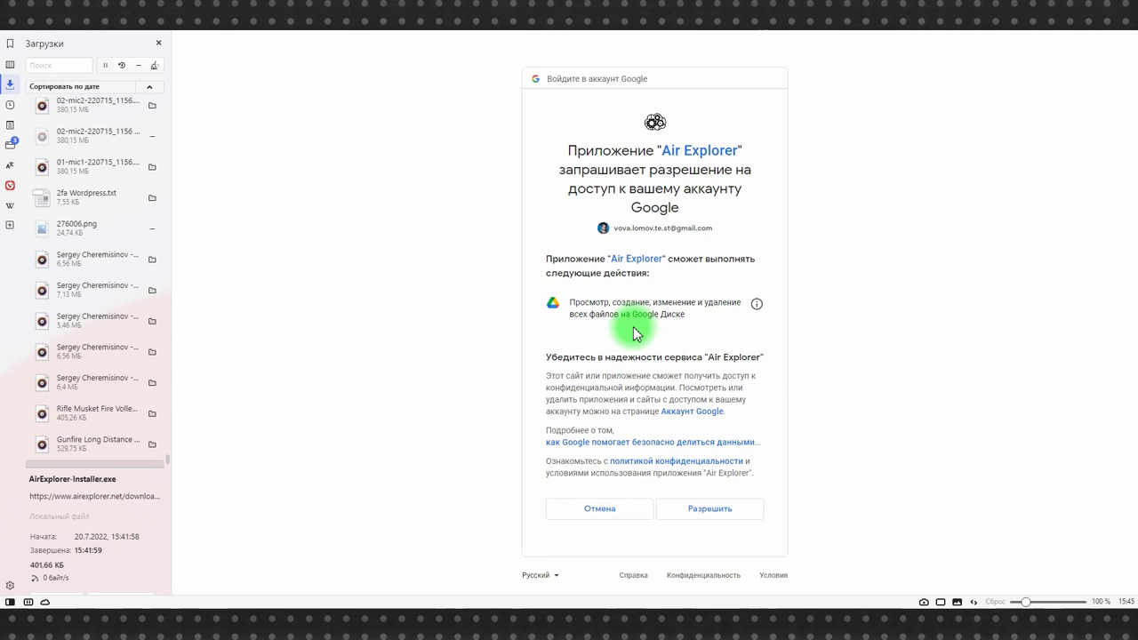
pyautogui.click(701, 511)
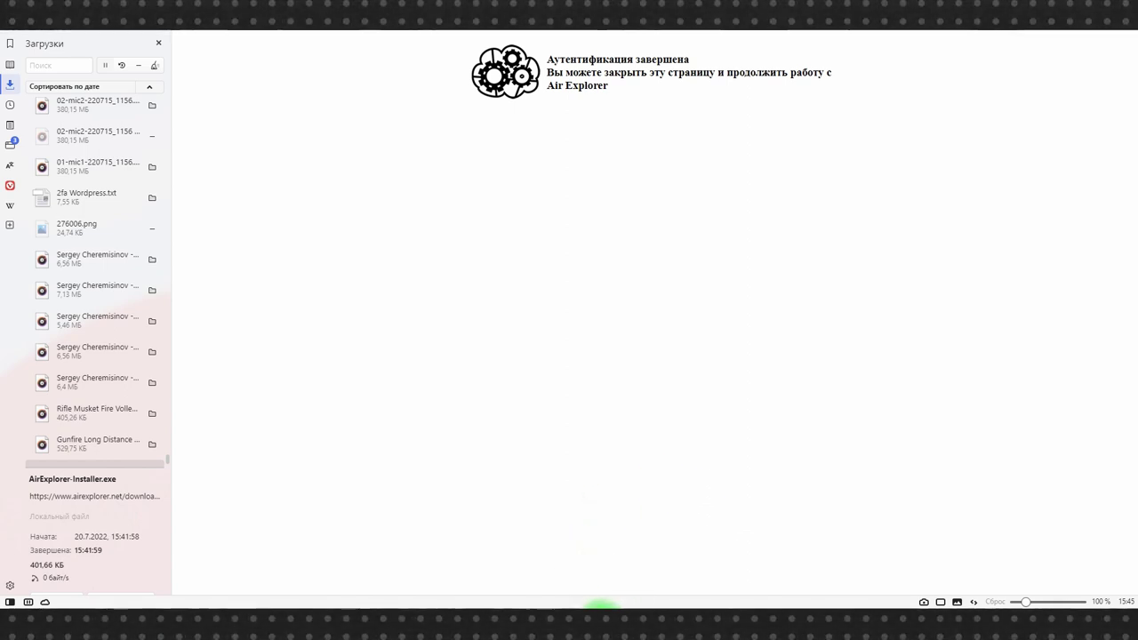
pyautogui.click(601, 605)
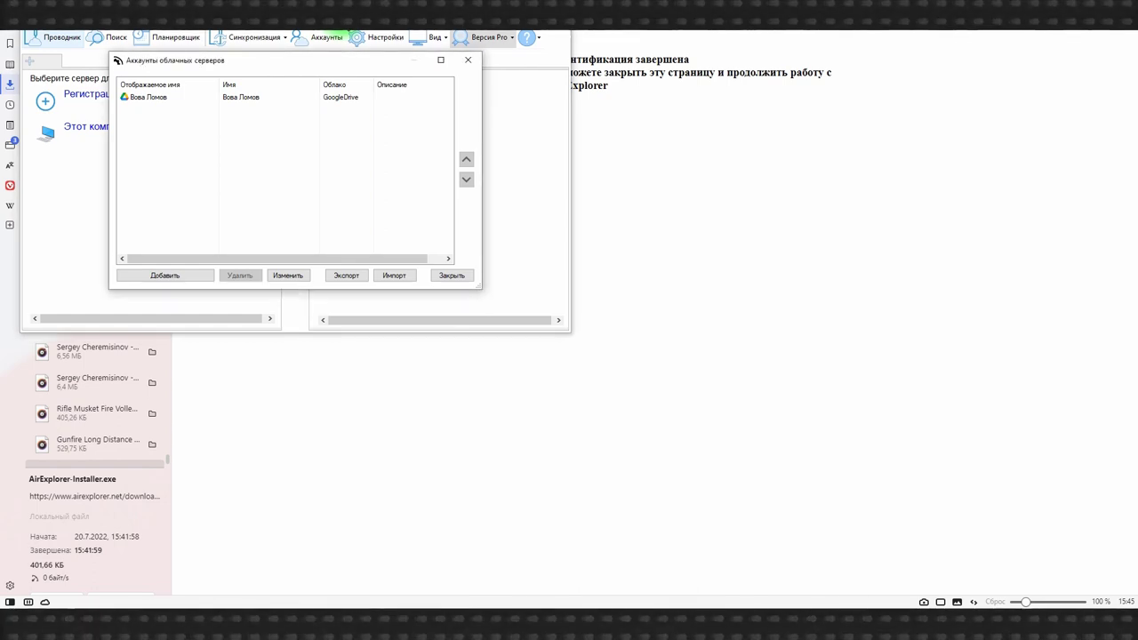
# Set the registered GoogleDrive account's display name to "Запасной диск" and close the accounts list.
pyautogui.click(160, 99)
pyautogui.click(287, 275)
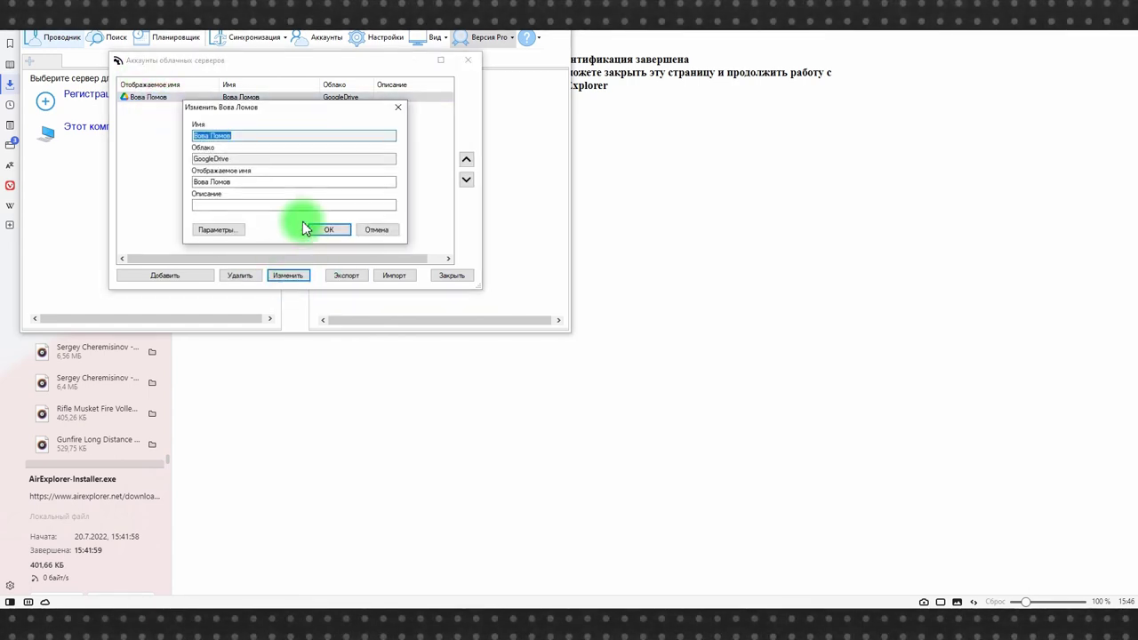
pyautogui.moveTo(260, 182); pyautogui.dragTo(183, 178)
pyautogui.write('Запасной диск')
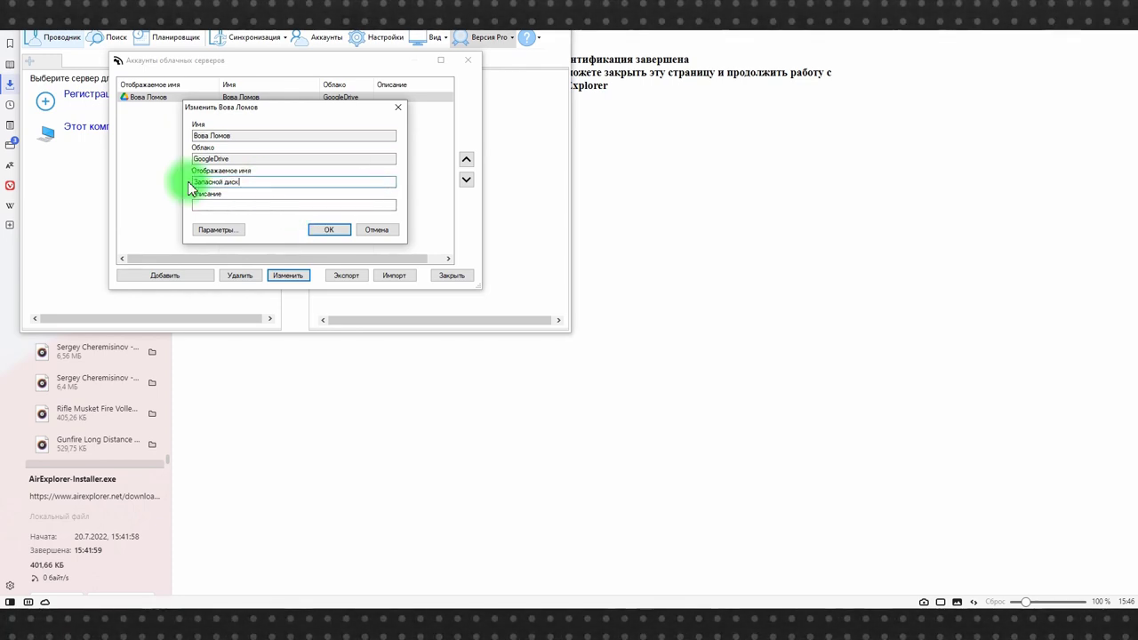
pyautogui.click(324, 233)
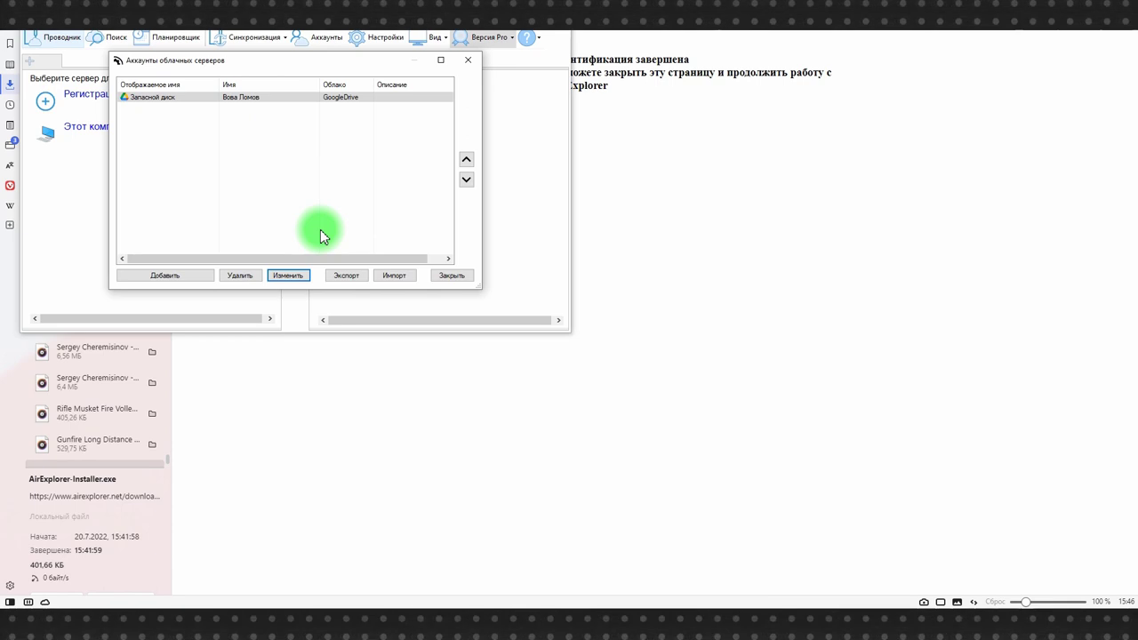
pyautogui.click(451, 276)
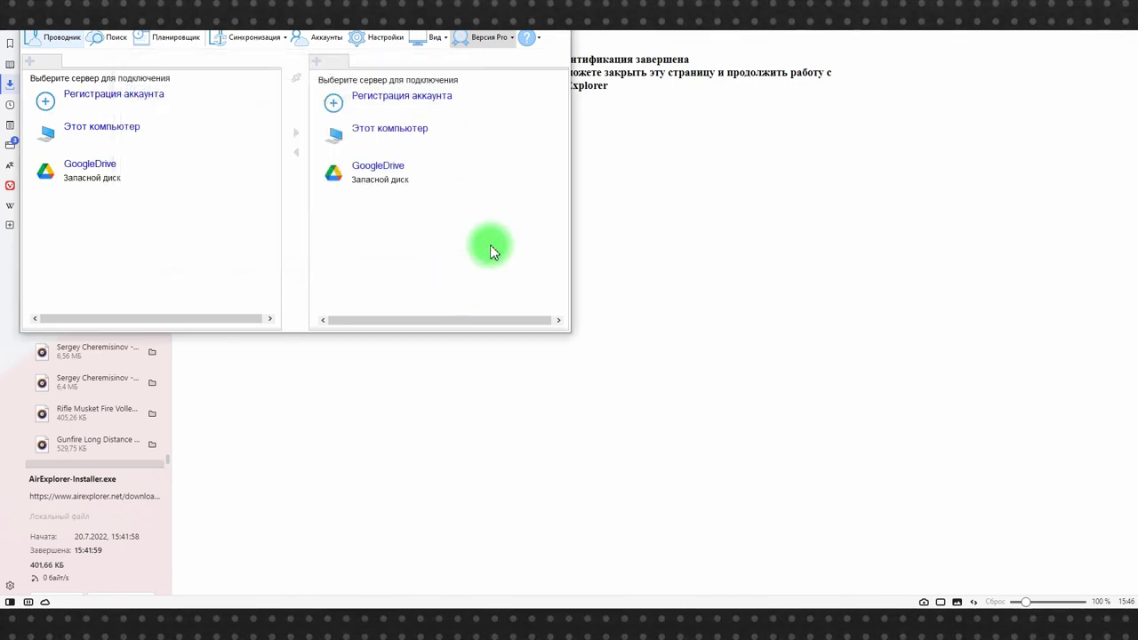
# Open the local computer in one pane of the maximized window and Запасной диск in the other, viewing its База знаний folder before returning to the root.
pyautogui.moveTo(350, 32); pyautogui.dragTo(452, 121)
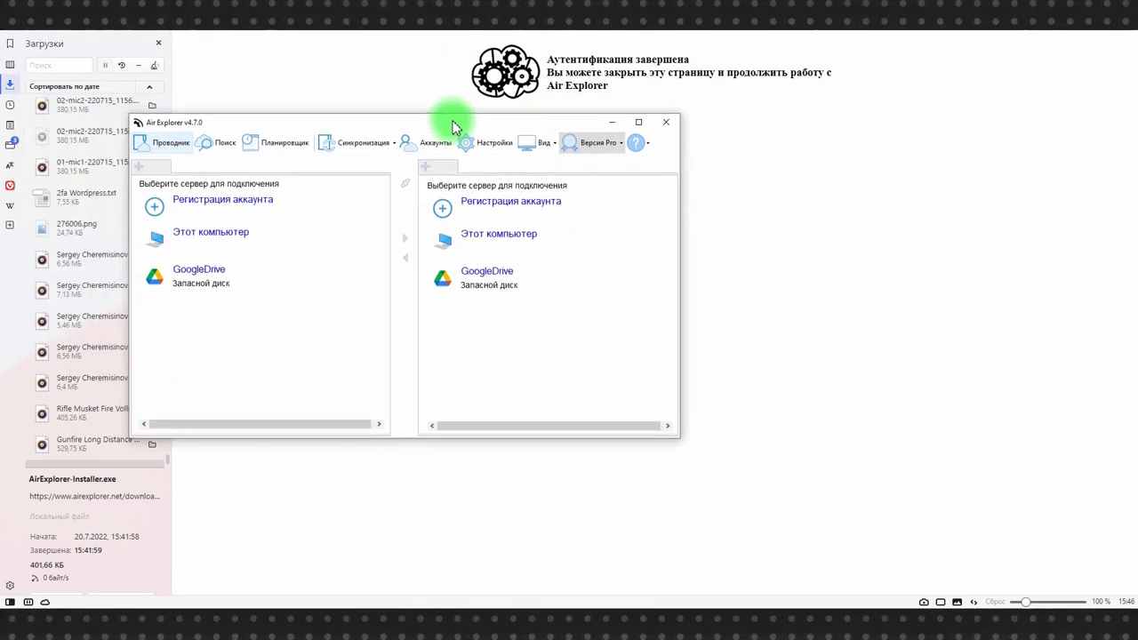
pyautogui.doubleClick(451, 125)
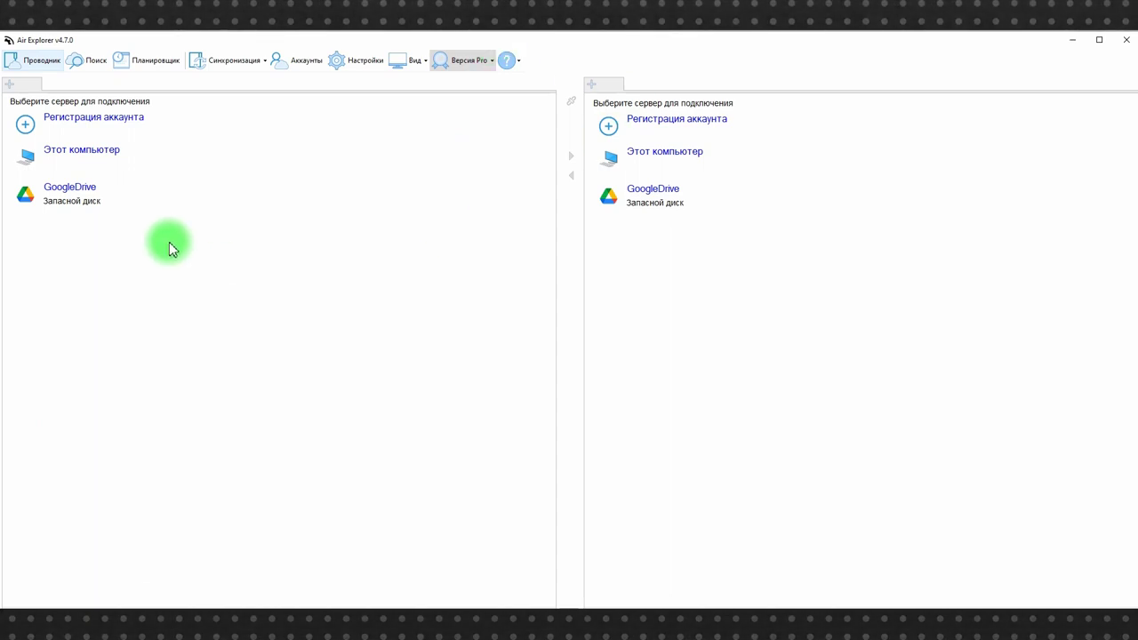
pyautogui.click(75, 152)
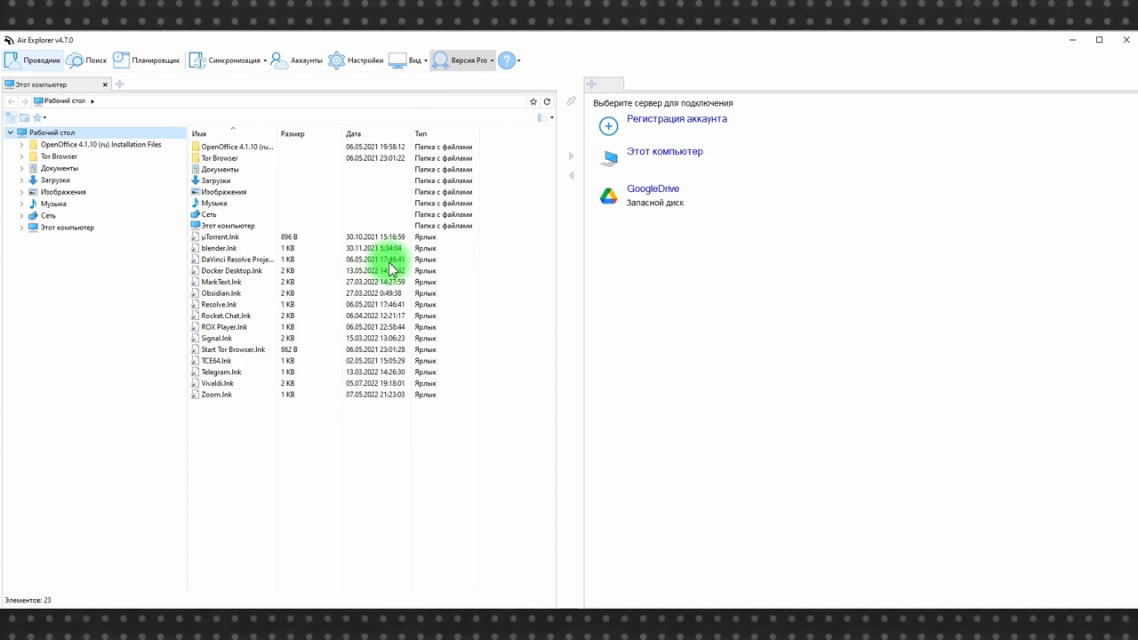
pyautogui.click(643, 193)
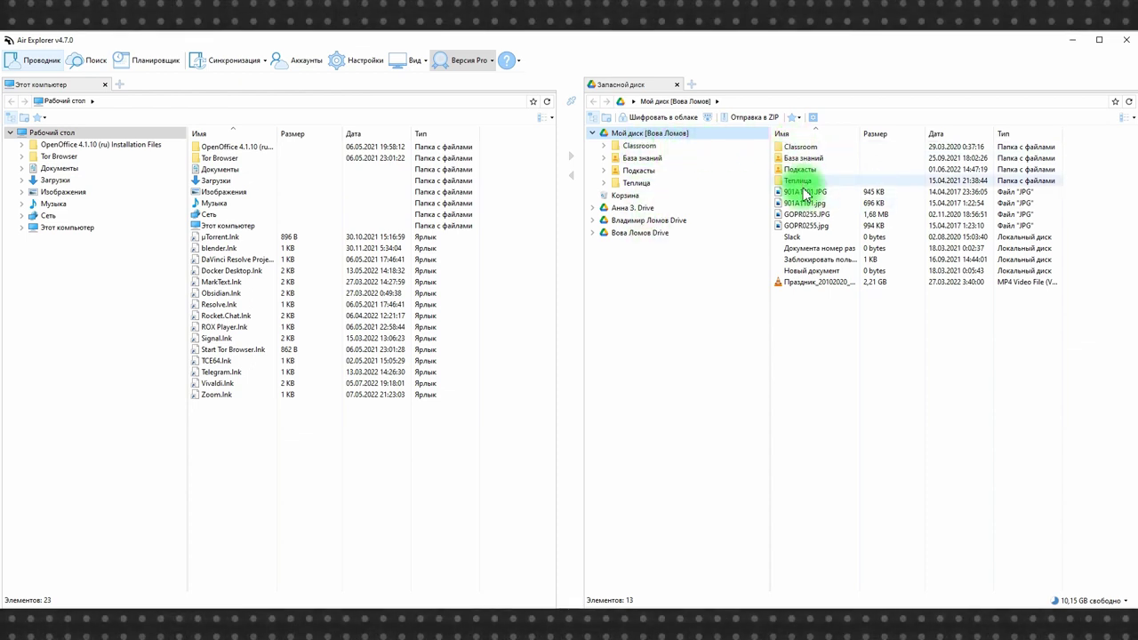
pyautogui.doubleClick(795, 157)
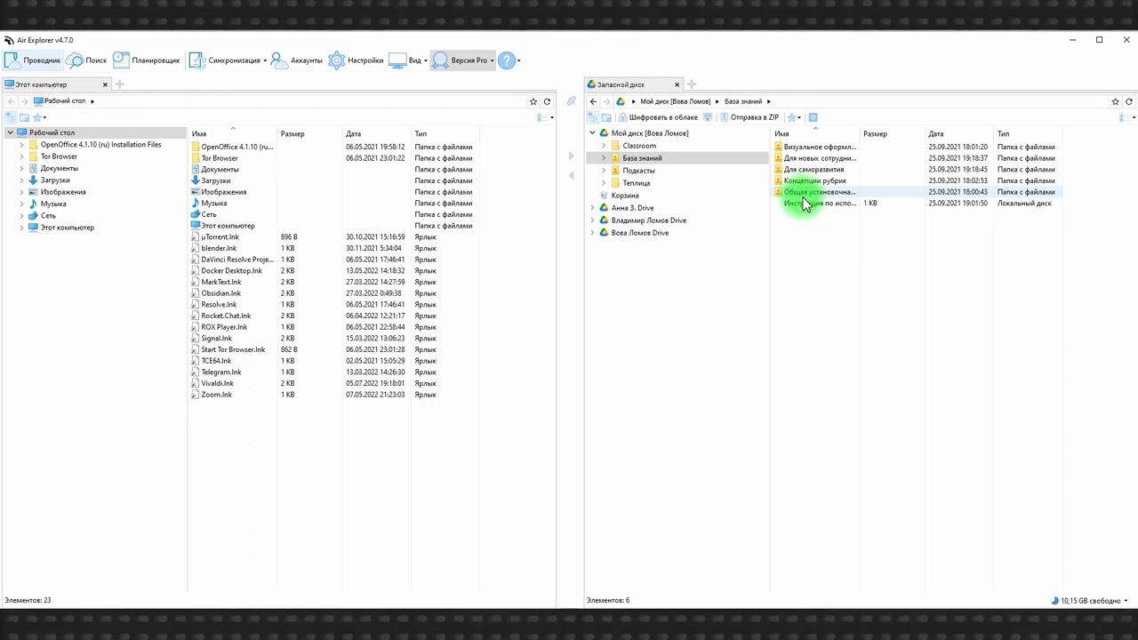
pyautogui.click(637, 134)
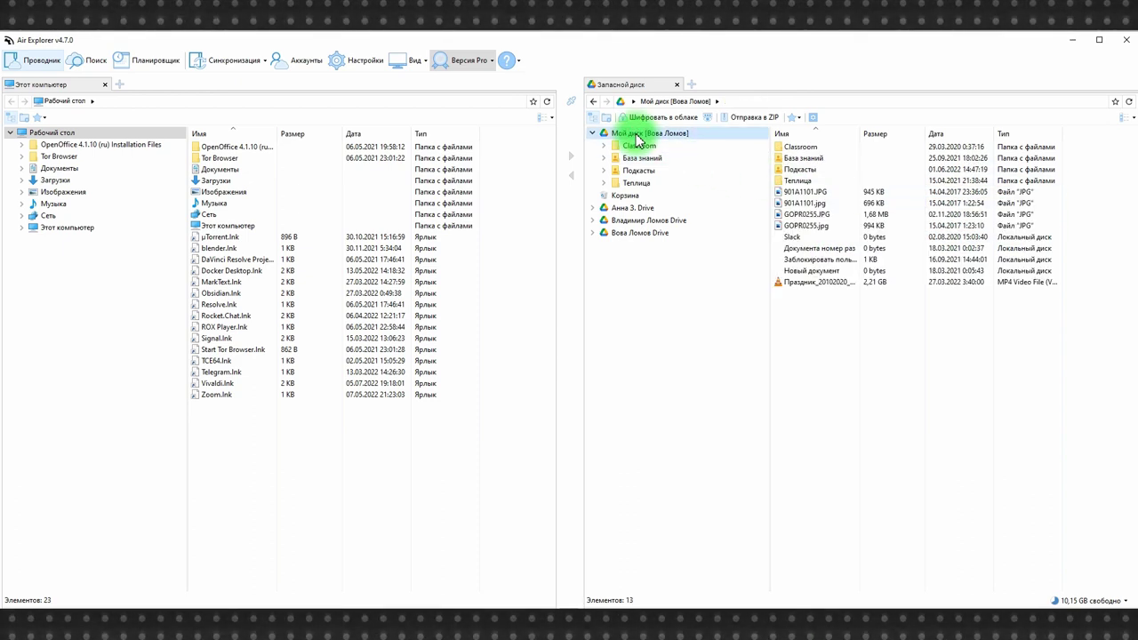
# Upload 123.tar.gpg from the FILMS folder on drive C: to the root of Запасной диск.
pyautogui.click(76, 232)
pyautogui.doubleClick(205, 148)
pyautogui.click(210, 192)
pyautogui.doubleClick(211, 192)
pyautogui.scroll(-7, 228, 355)
pyautogui.click(211, 350)
pyautogui.moveTo(211, 353); pyautogui.dragTo(794, 365)
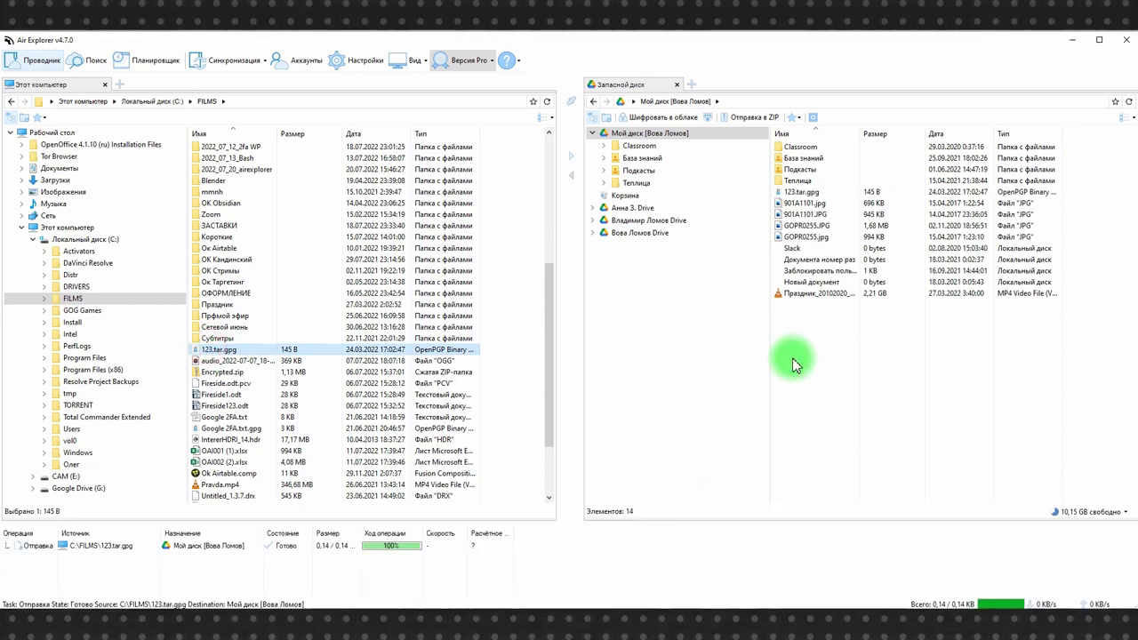
# Add a local computer tab beside Запасной диск and show the Изображения folder in it.
pyautogui.click(694, 85)
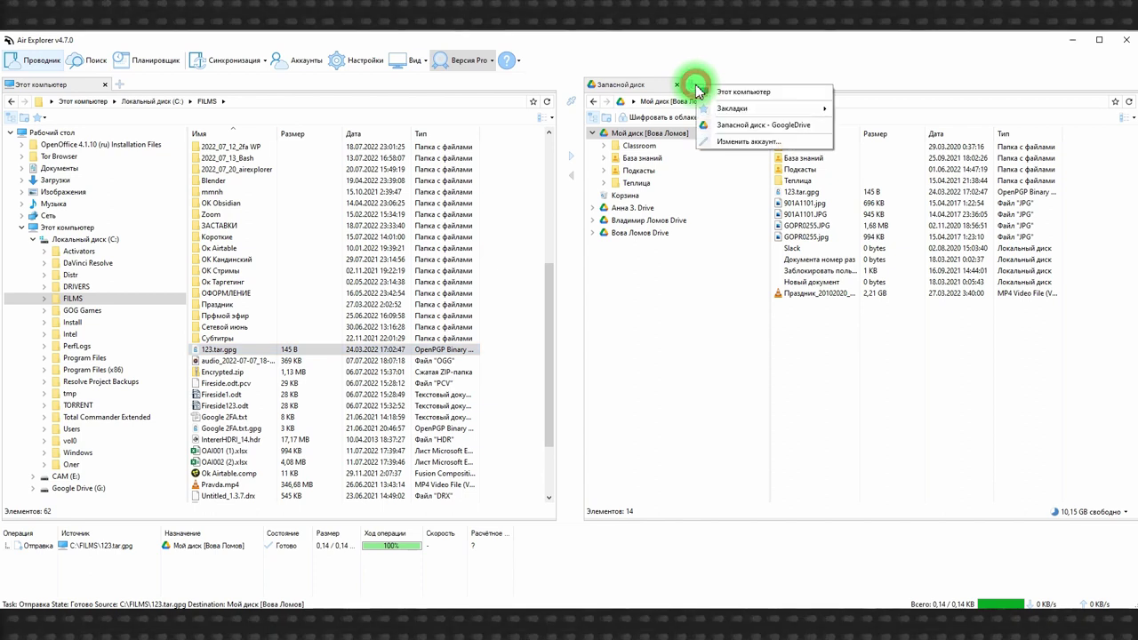
pyautogui.click(727, 93)
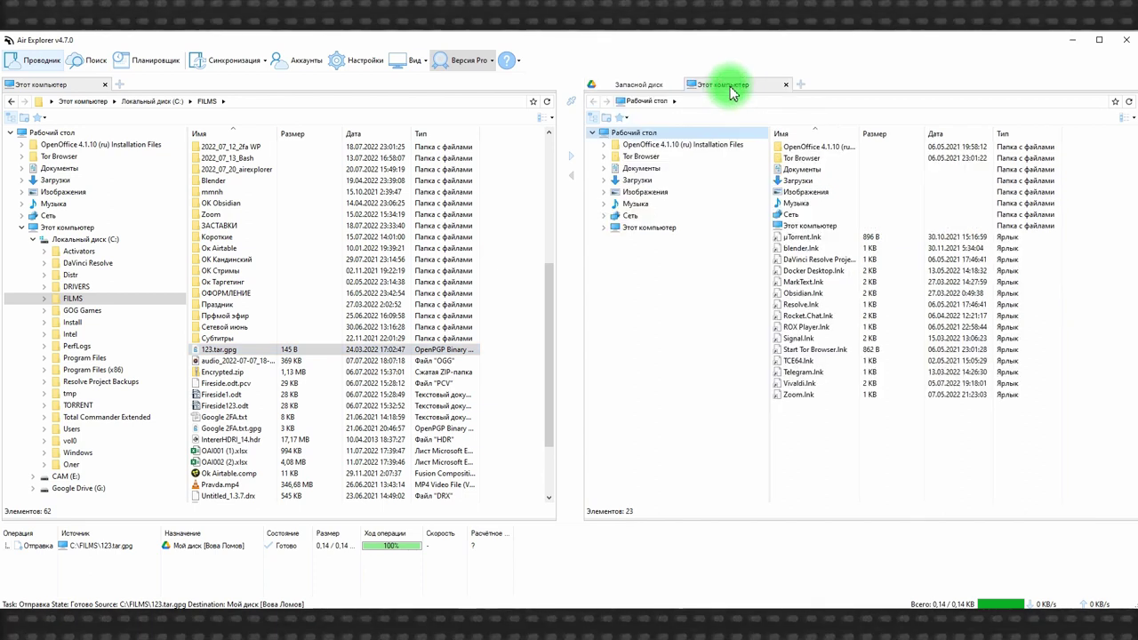
pyautogui.click(638, 192)
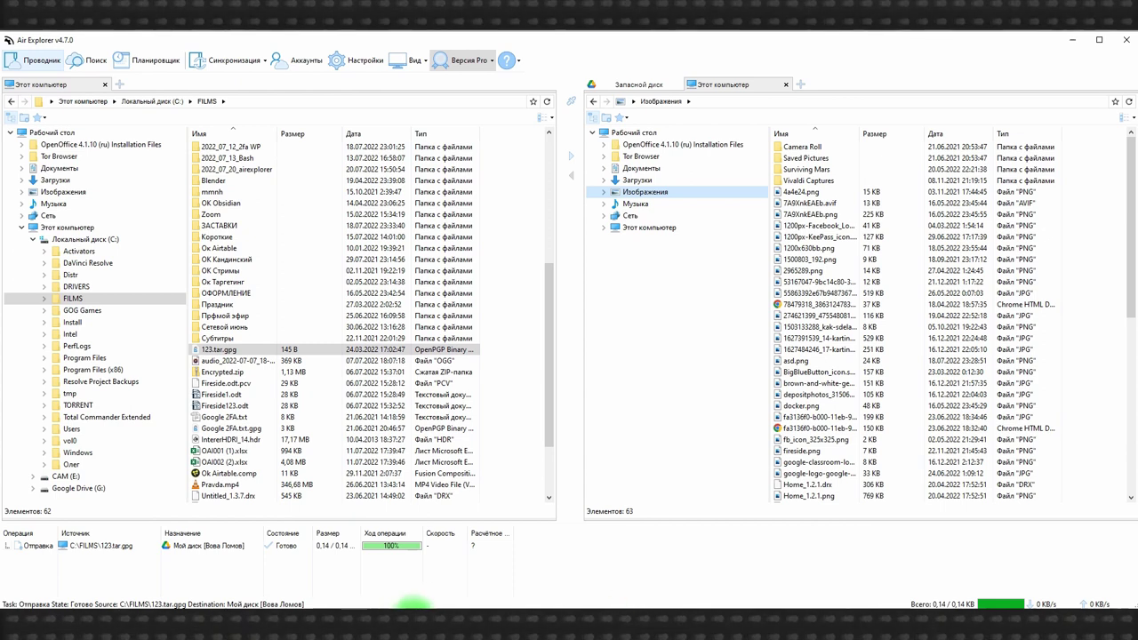
# Switch to Total Commander, view the contents of the Google Drive disk (G:), and return to Air Explorer.
pyautogui.click(412, 605)
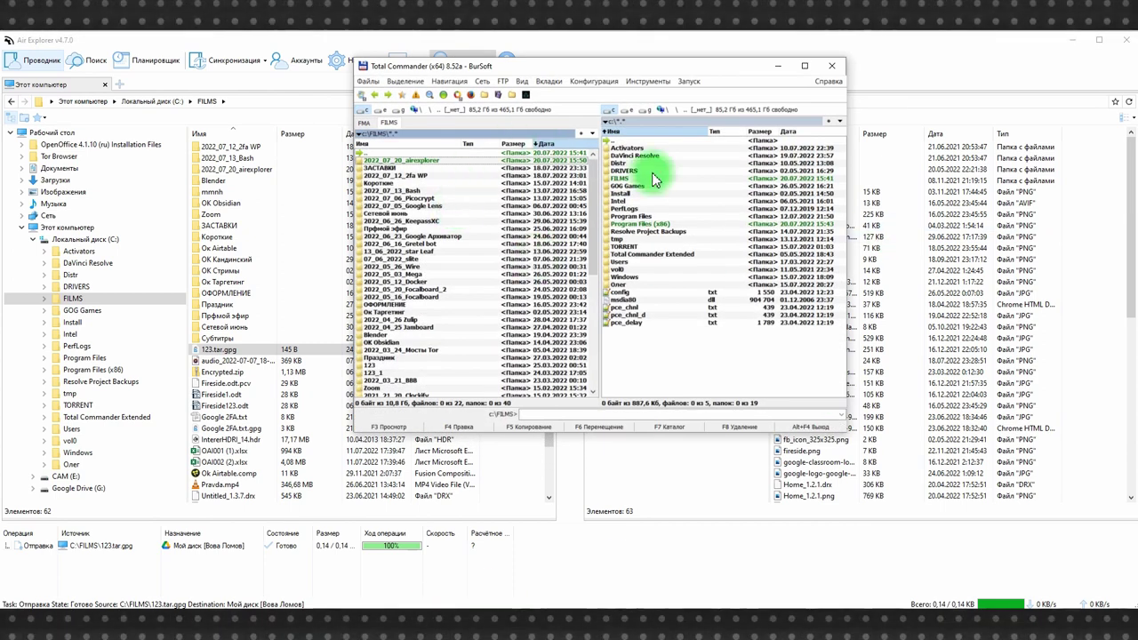
pyautogui.click(760, 255)
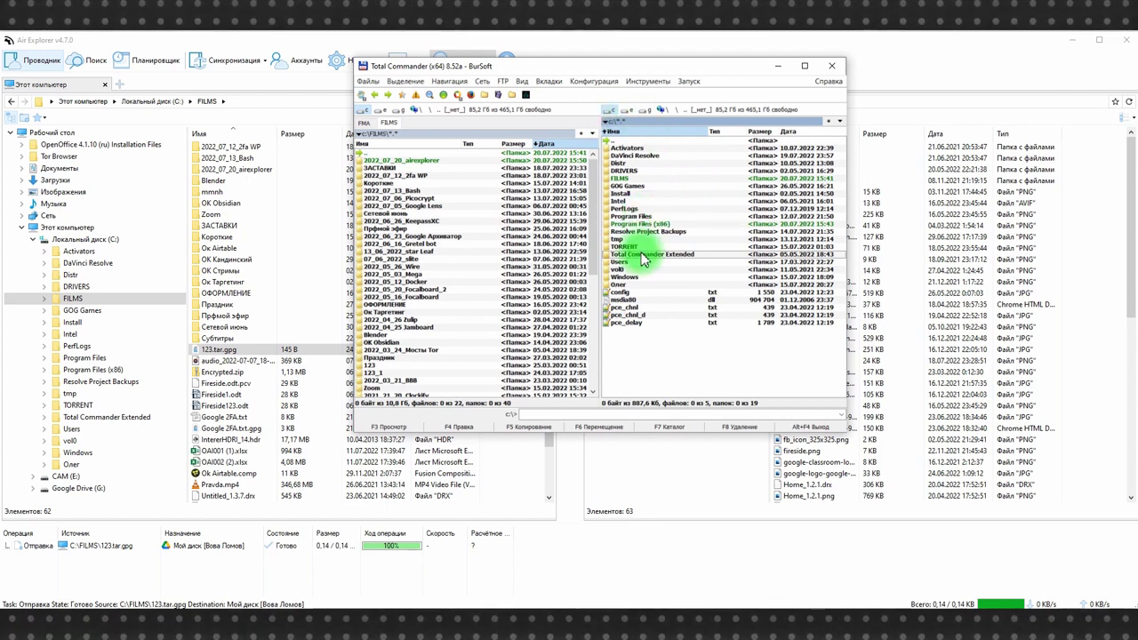
pyautogui.click(645, 110)
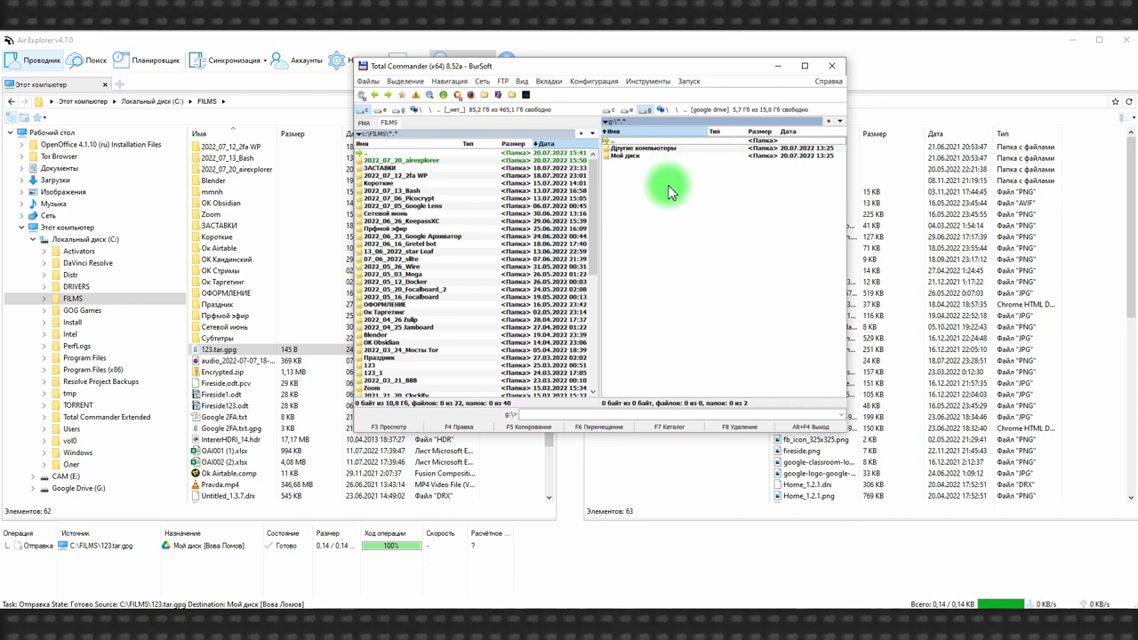
pyautogui.click(780, 67)
# Move 7A9XnkEAEb.avif and the 1200px-KeePass_icon PNG file from Изображения to the FILMS folder.
pyautogui.moveTo(809, 202); pyautogui.dragTo(254, 376)
pyautogui.moveTo(807, 225); pyautogui.dragTo(246, 364)
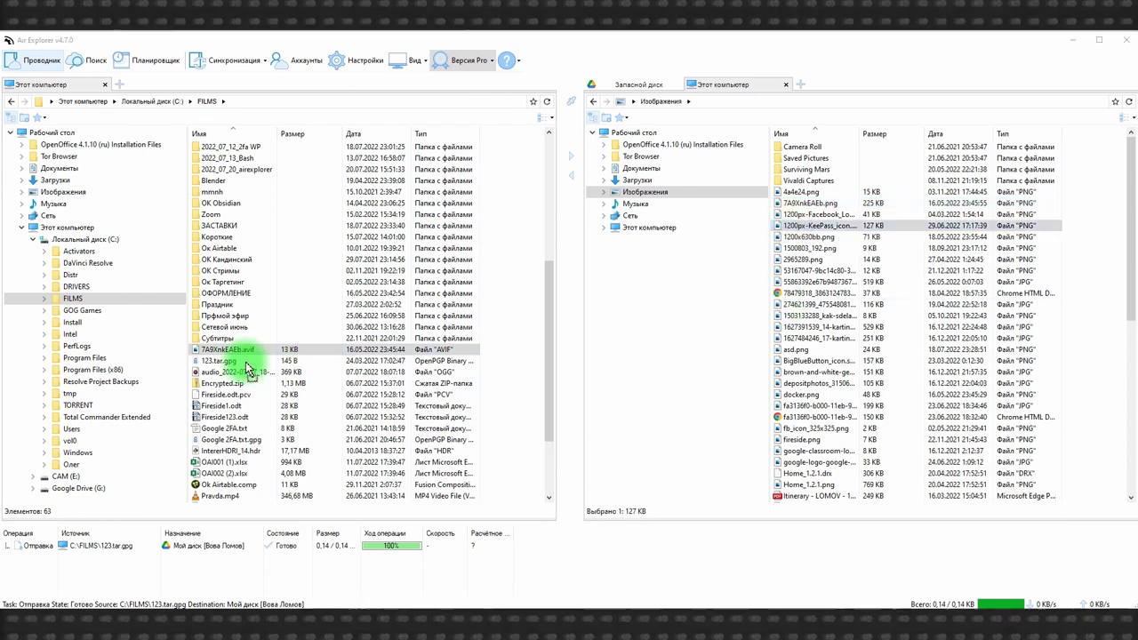
pyautogui.click(22, 118)
pyautogui.press('Return')
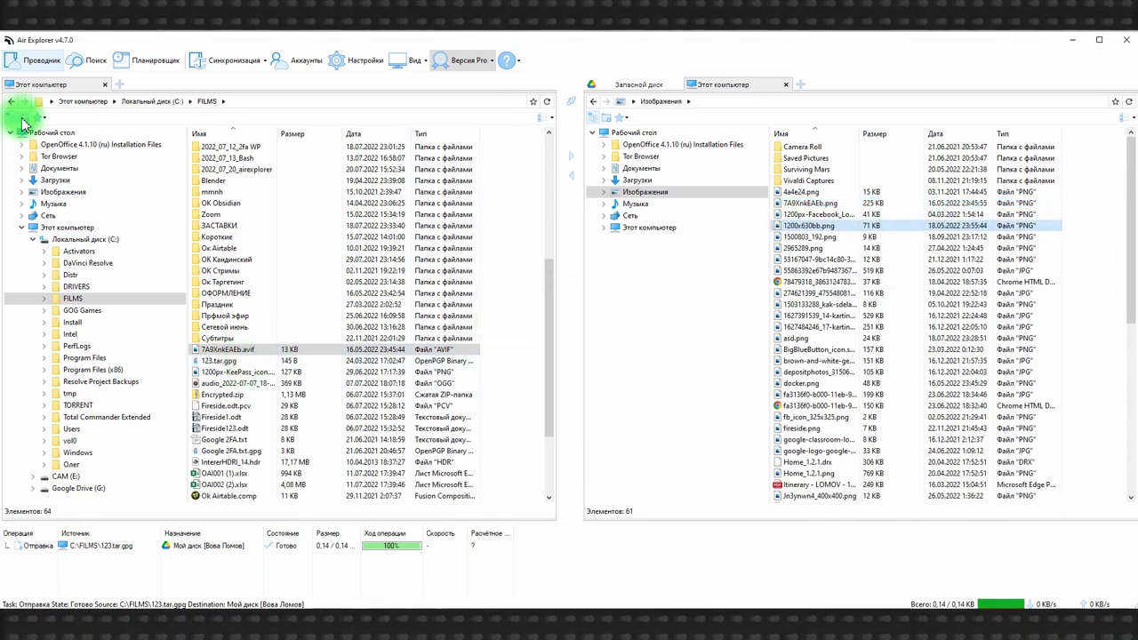
# Bookmark the FILMS folder under the name "FILMS".
pyautogui.scroll(4, 480, 304)
pyautogui.scroll(4, 480, 304)
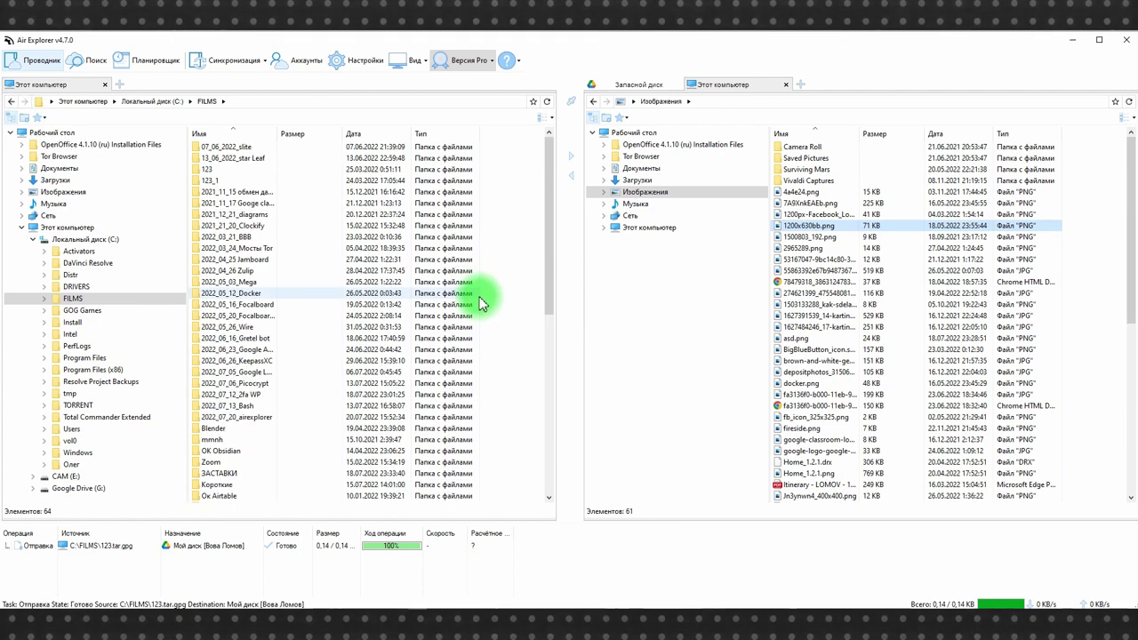
pyautogui.click(223, 170)
pyautogui.click(43, 117)
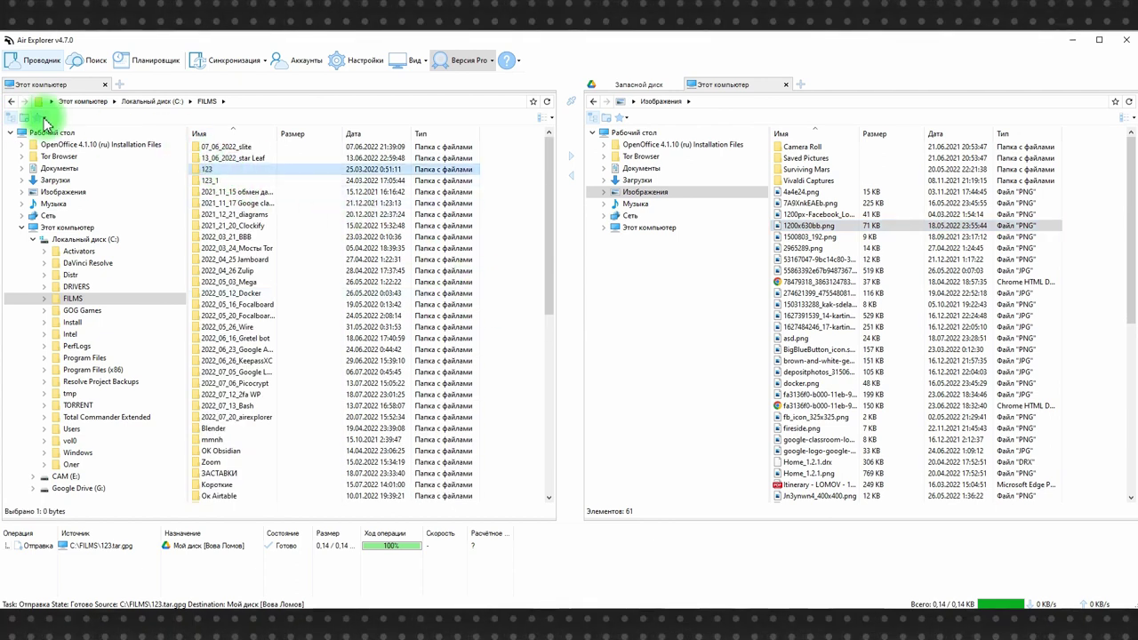
pyautogui.moveTo(90, 105); pyautogui.dragTo(523, 103)
pyautogui.click(534, 102)
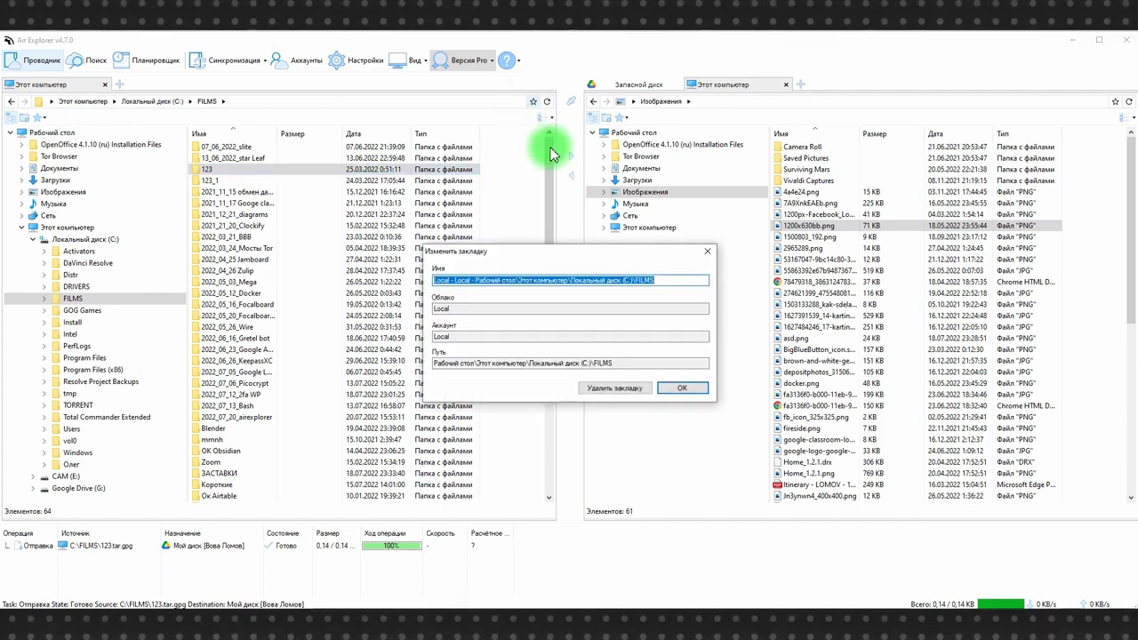
pyautogui.write('FILMS')
pyautogui.click(697, 389)
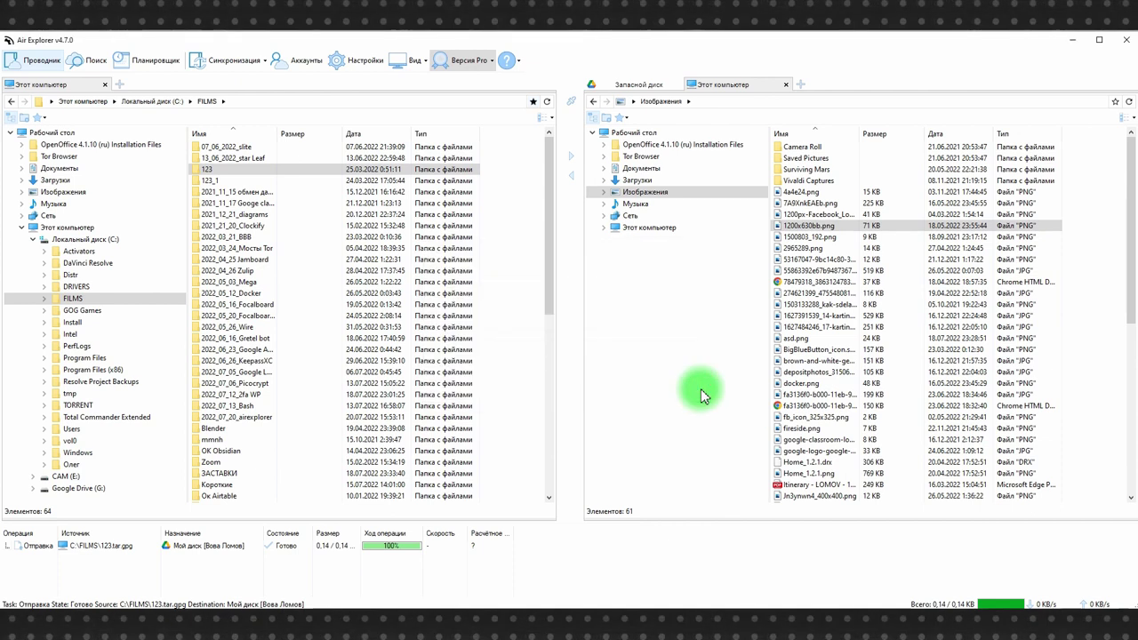
# Open the Мой диск folder of Google Drive (G:) in the pane showing FILMS.
pyautogui.click(62, 133)
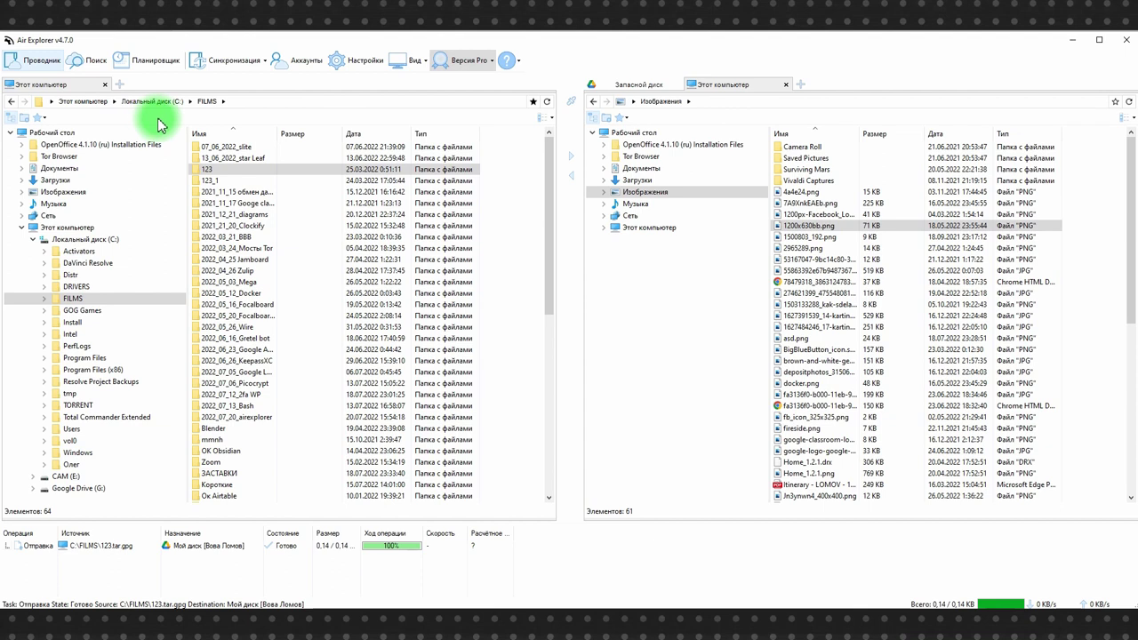
pyautogui.click(76, 488)
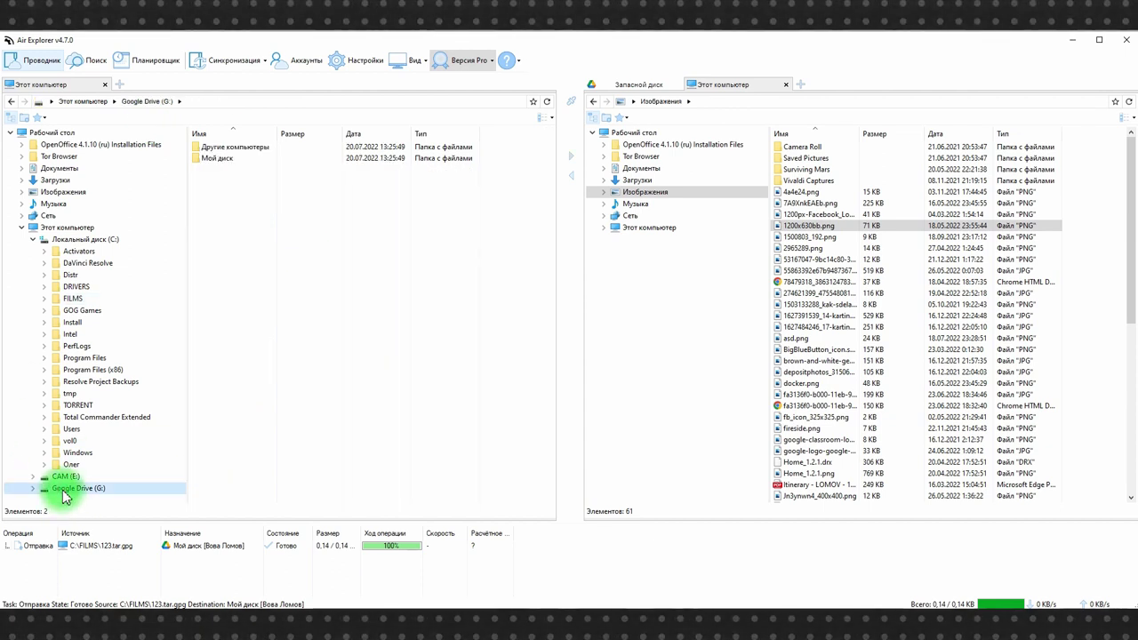
pyautogui.doubleClick(210, 158)
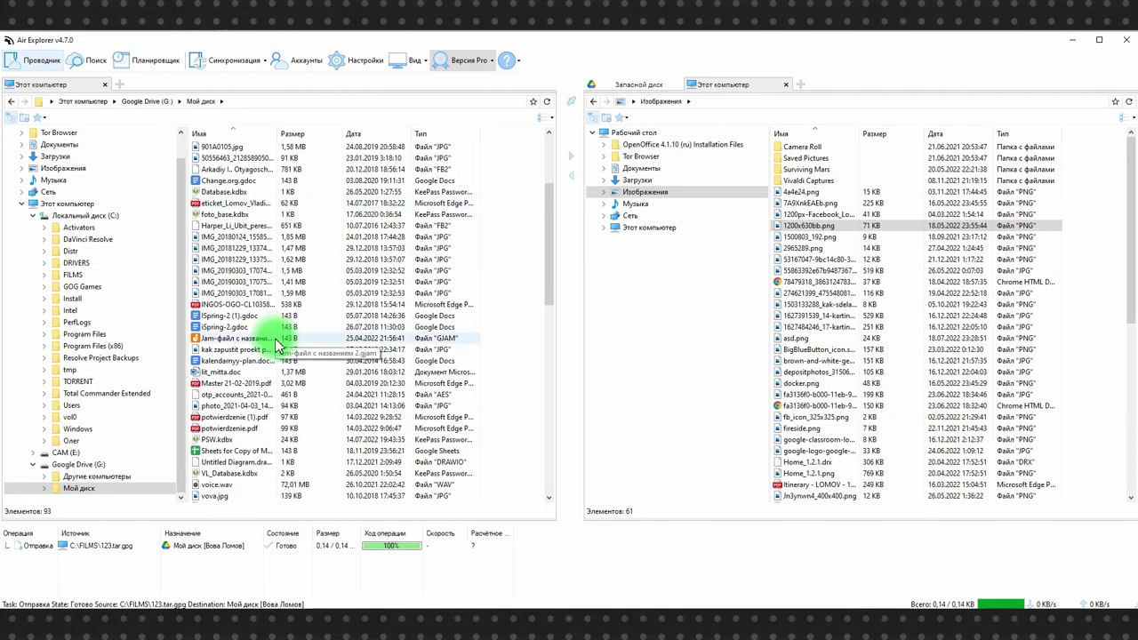
# Open Документы in the other pane, copy 901A0092.jpg into it, and copy rome_cicle.jpg to Мой диск.
pyautogui.click(641, 168)
pyautogui.moveTo(211, 229); pyautogui.dragTo(805, 453)
pyautogui.click(805, 294)
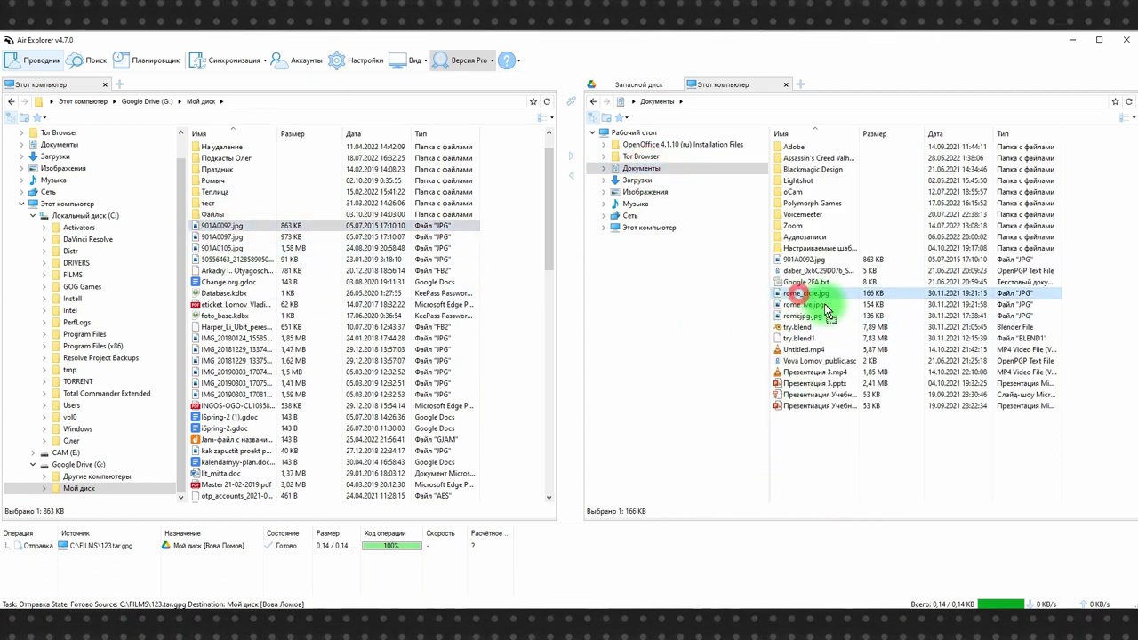
# Sort the Мой диск contents by date, then by name in descending order, and look through the files.
pyautogui.click(377, 134)
pyautogui.click(386, 133)
pyautogui.click(255, 133)
pyautogui.scroll(-15, 254, 310)
pyautogui.scroll(1, 229, 217)
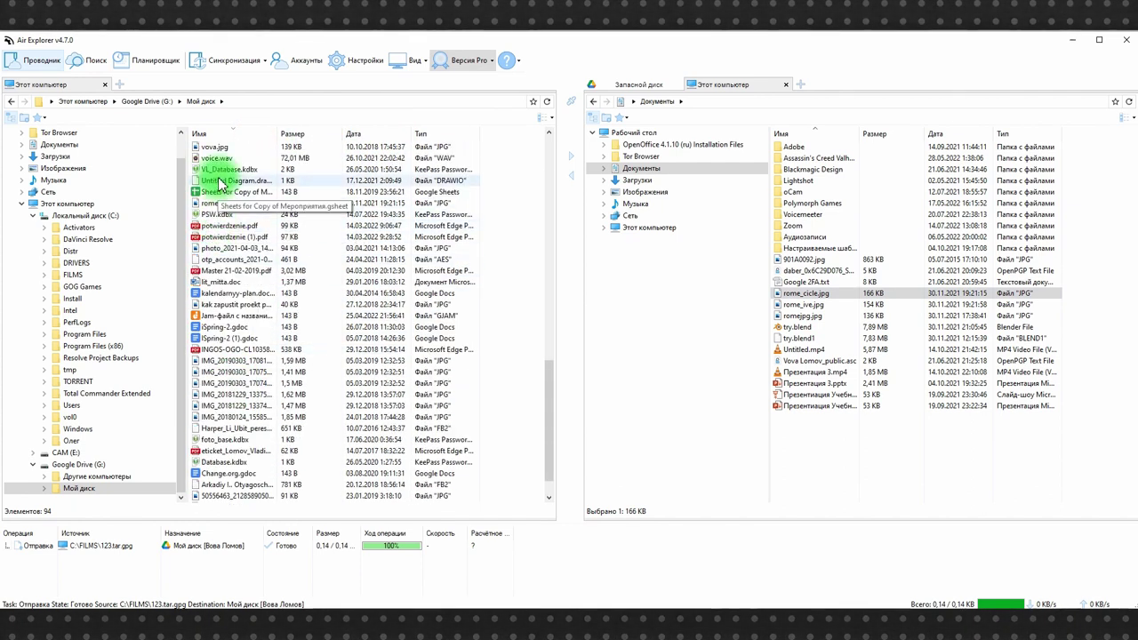
# Bookmark the Мой диск folder as "Google Drive Основной" and show the list of saved bookmarks.
pyautogui.click(533, 101)
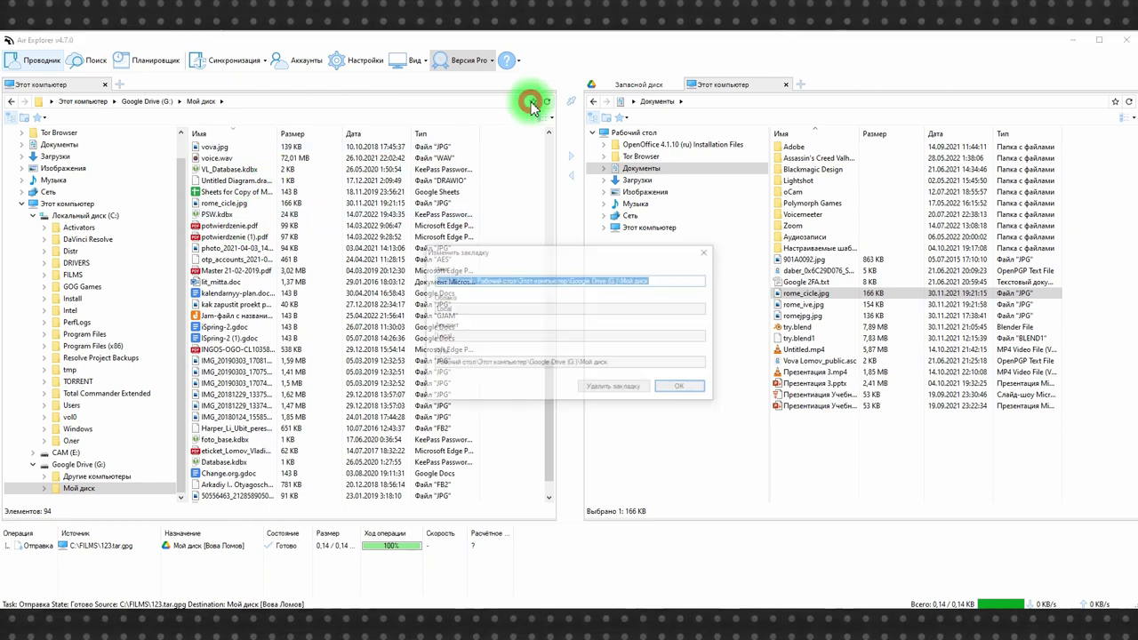
pyautogui.write('П')
pyautogui.press('Return')
pyautogui.click(39, 118)
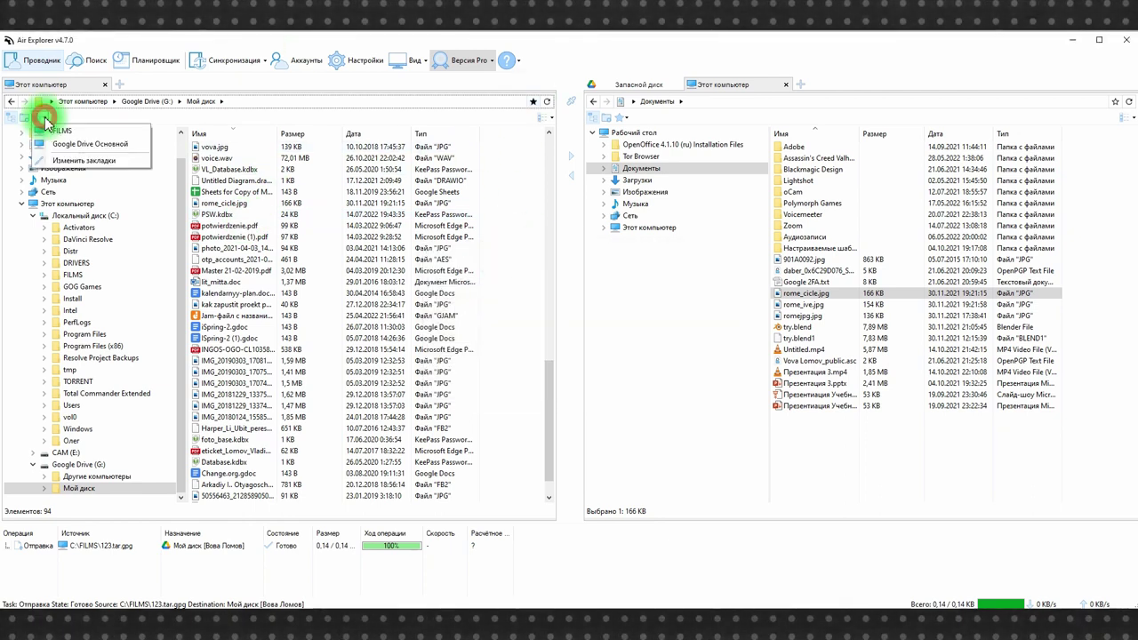
# Close the bookmarks list, sort the Мой диск contents by type, and look through the folders and files.
pyautogui.click(68, 119)
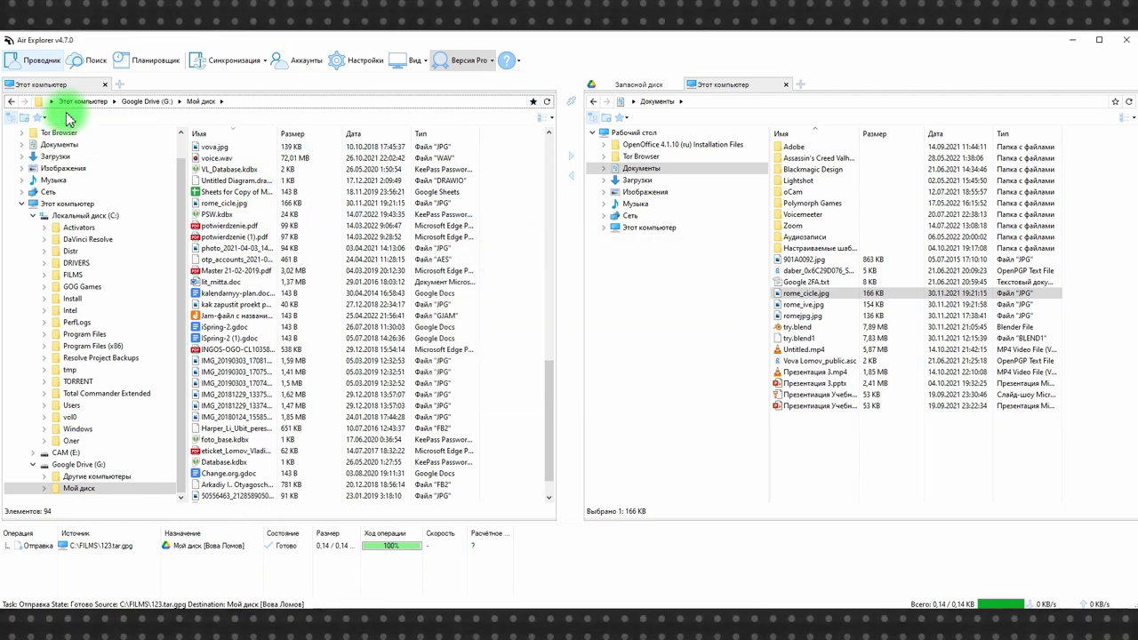
pyautogui.click(429, 132)
pyautogui.scroll(13, 462, 394)
pyautogui.click(382, 204)
pyautogui.scroll(5, 279, 255)
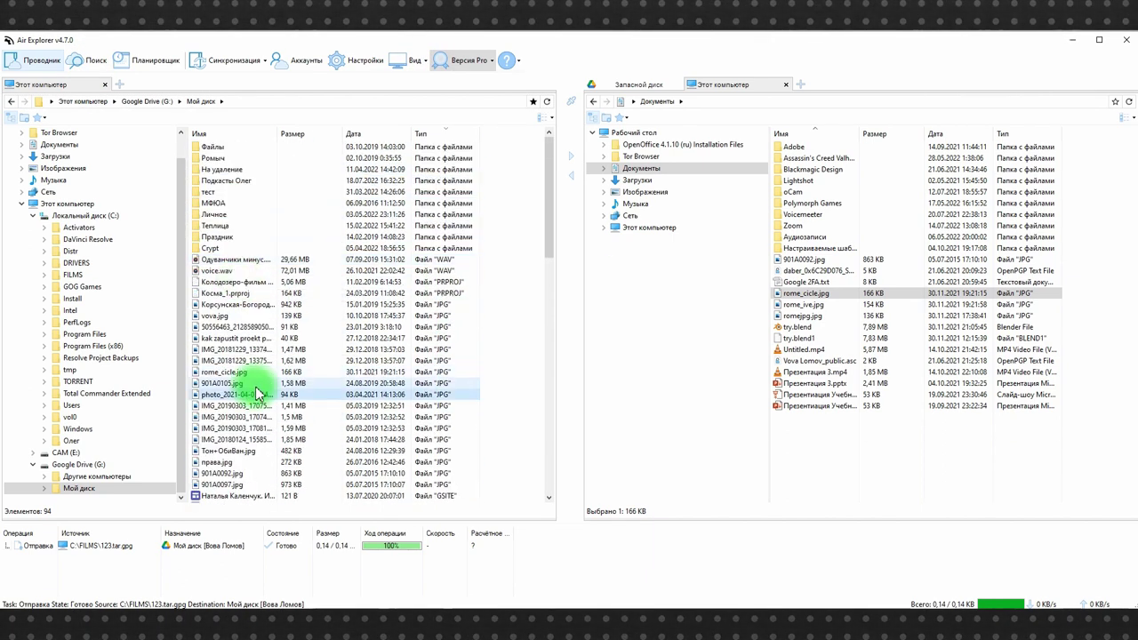
# Create a new folder named 123 in Мой диск.
pyautogui.rightClick(219, 205)
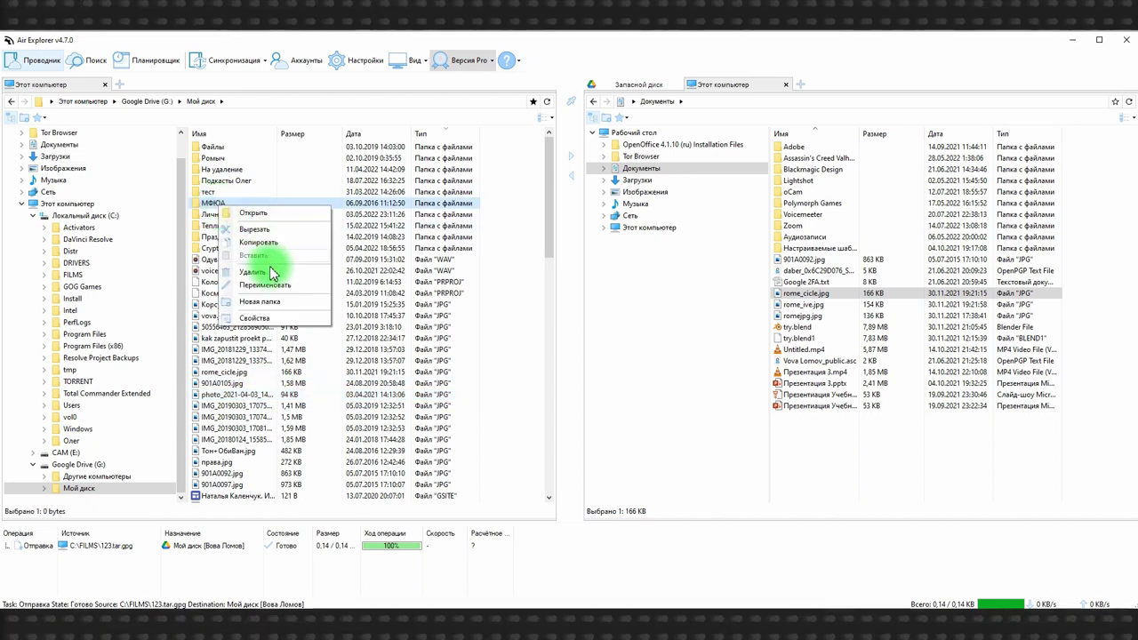
pyautogui.click(267, 301)
pyautogui.write('123')
pyautogui.press('Return')
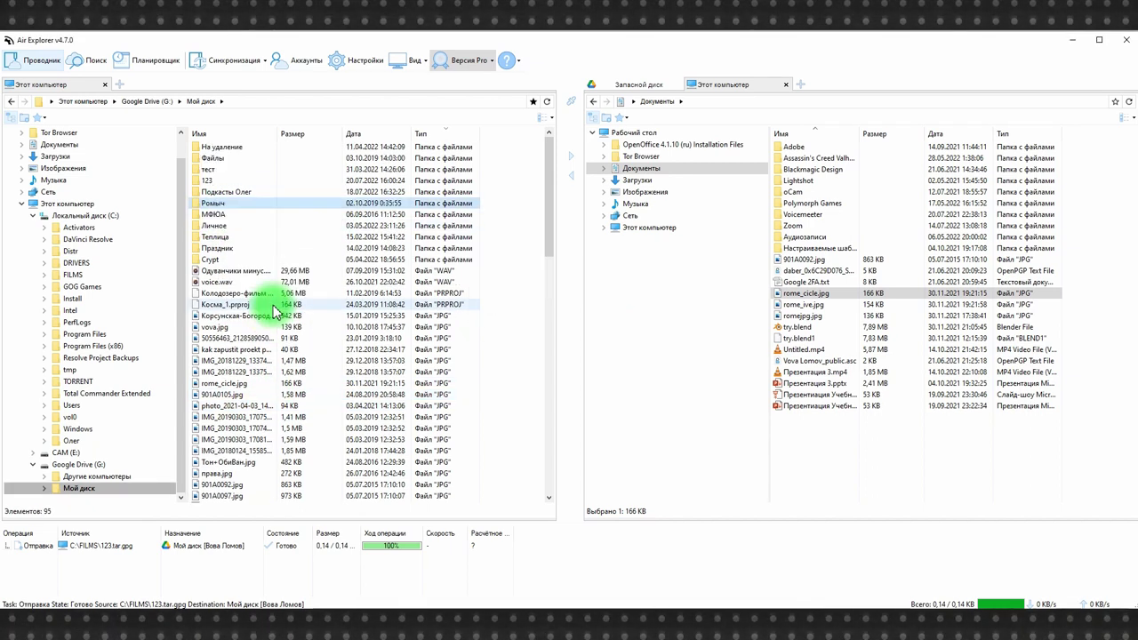
# Look inside the МФЮА folder, return to Мой диск, and delete the 123 folder.
pyautogui.doubleClick(211, 214)
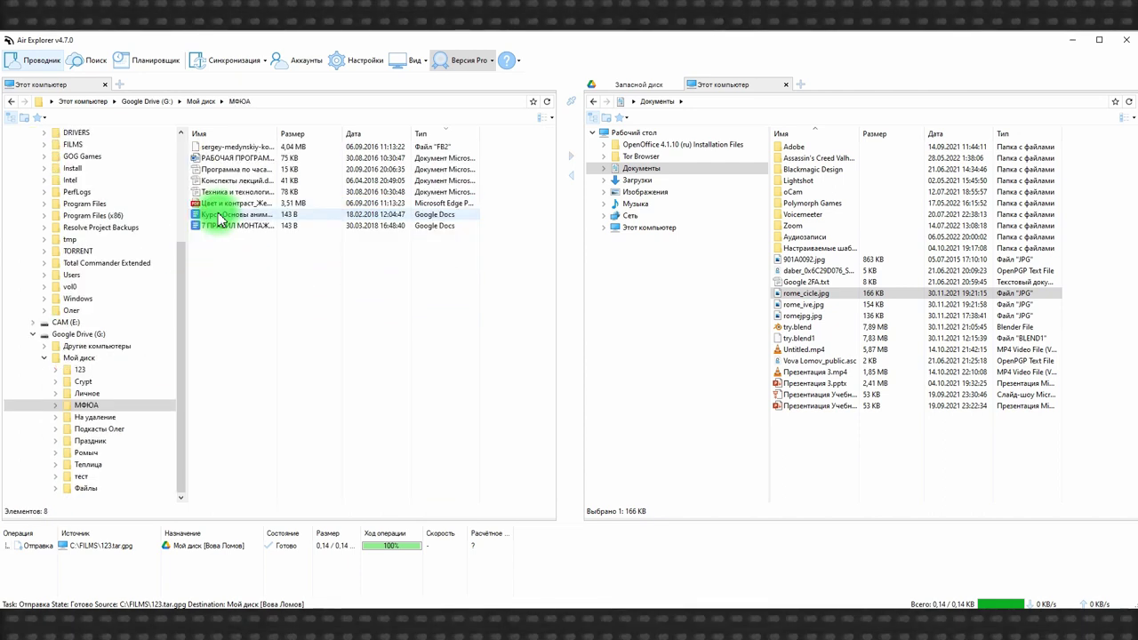
pyautogui.click(201, 101)
pyautogui.click(210, 183)
pyautogui.press('Delete')
pyautogui.press('Return')
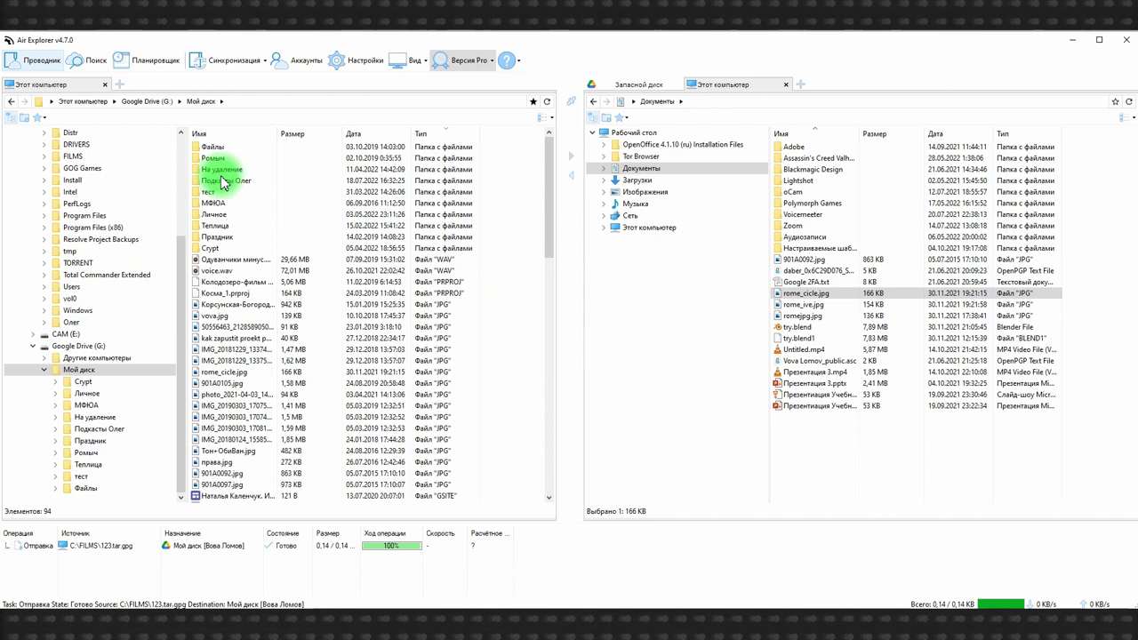
# Copy the seven images from "kak zapustit proekt po sboru sredstv na Planete0001.jpg" through IMG_20190303_170756.jpg to the root of Запасной диск and check its free space.
pyautogui.click(204, 338)
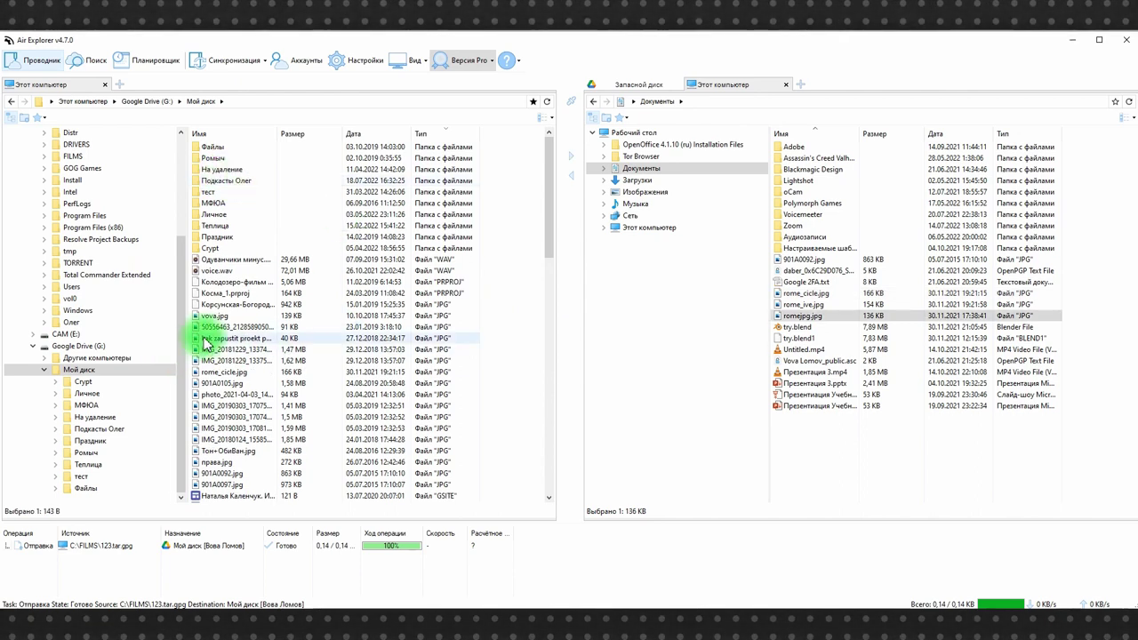
pyautogui.keyDown('shift'); pyautogui.click(236, 405); pyautogui.keyUp('shift')
pyautogui.click(622, 85)
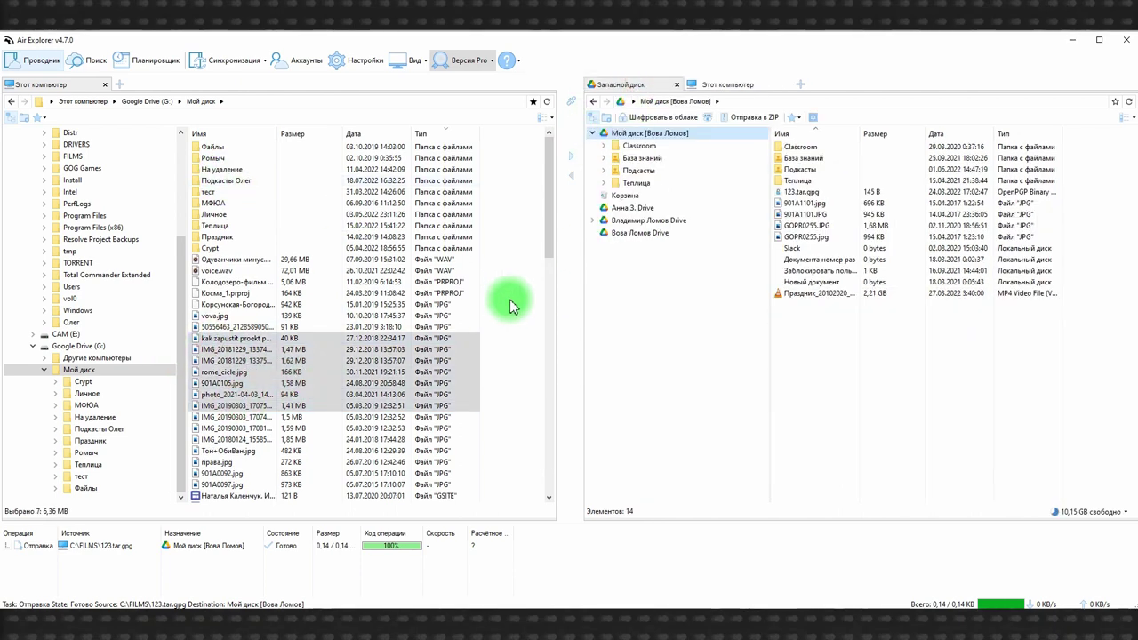
pyautogui.moveTo(233, 375); pyautogui.dragTo(858, 369)
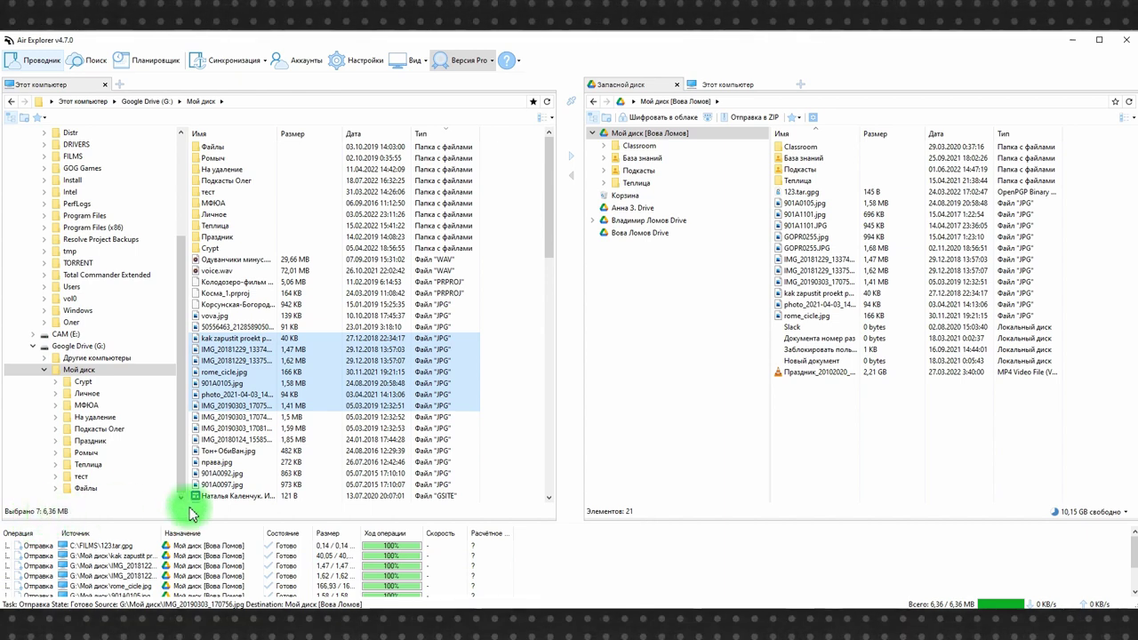
pyautogui.click(1078, 514)
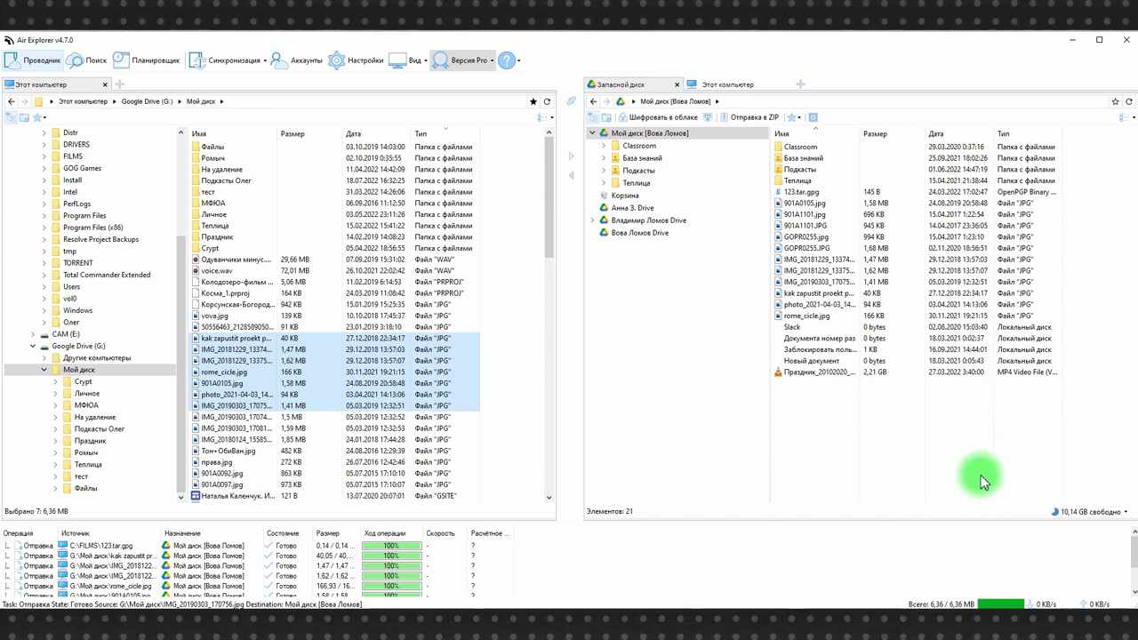
# Preview the Мой диск files as a list and as large thumbnails, and return to the detailed view.
pyautogui.click(542, 119)
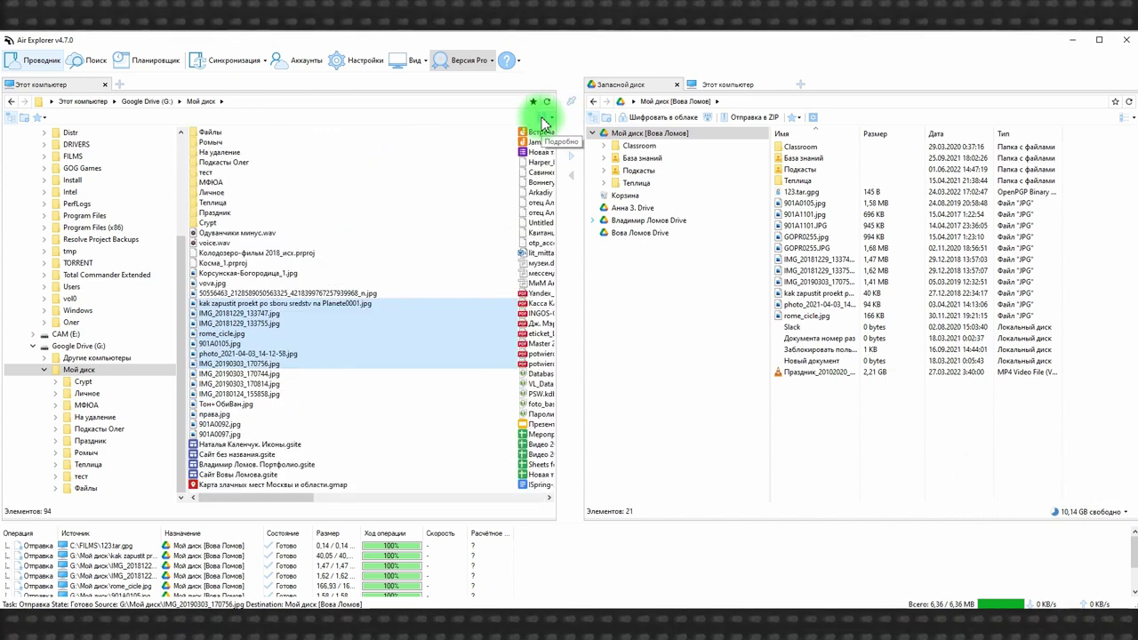
pyautogui.click(548, 122)
pyautogui.click(585, 131)
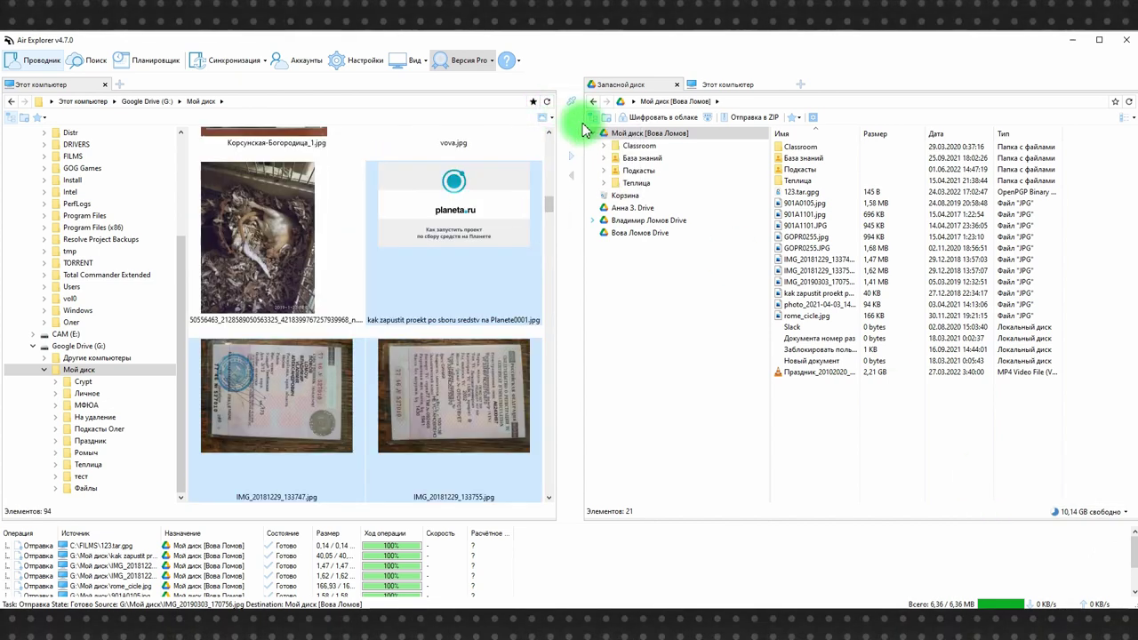
pyautogui.click(554, 120)
pyautogui.click(569, 173)
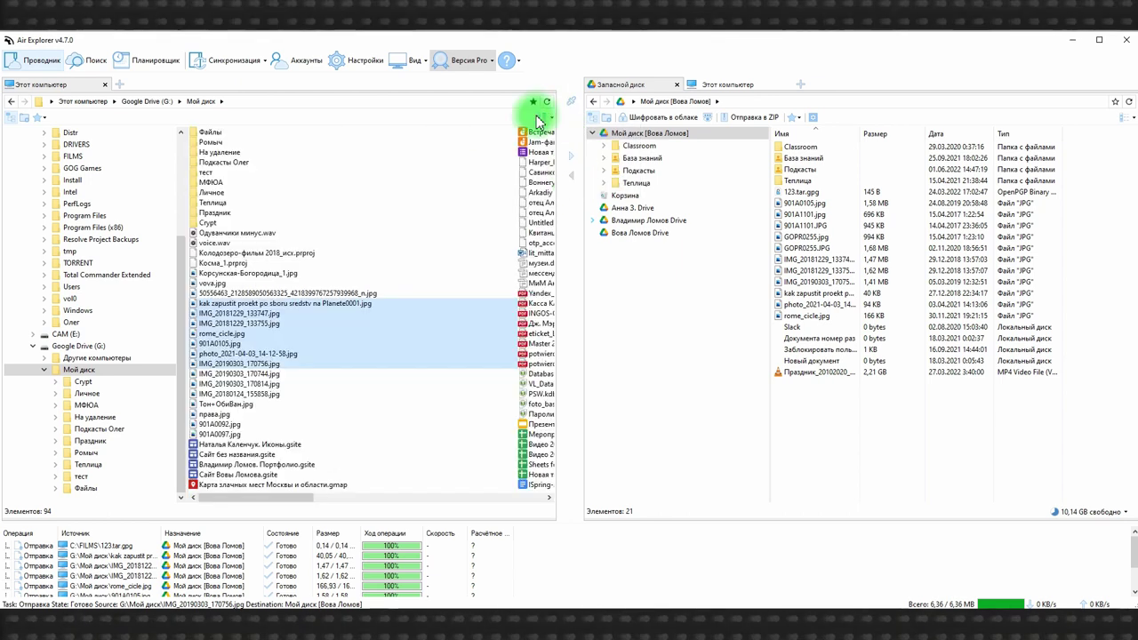
pyautogui.click(541, 119)
pyautogui.click(542, 121)
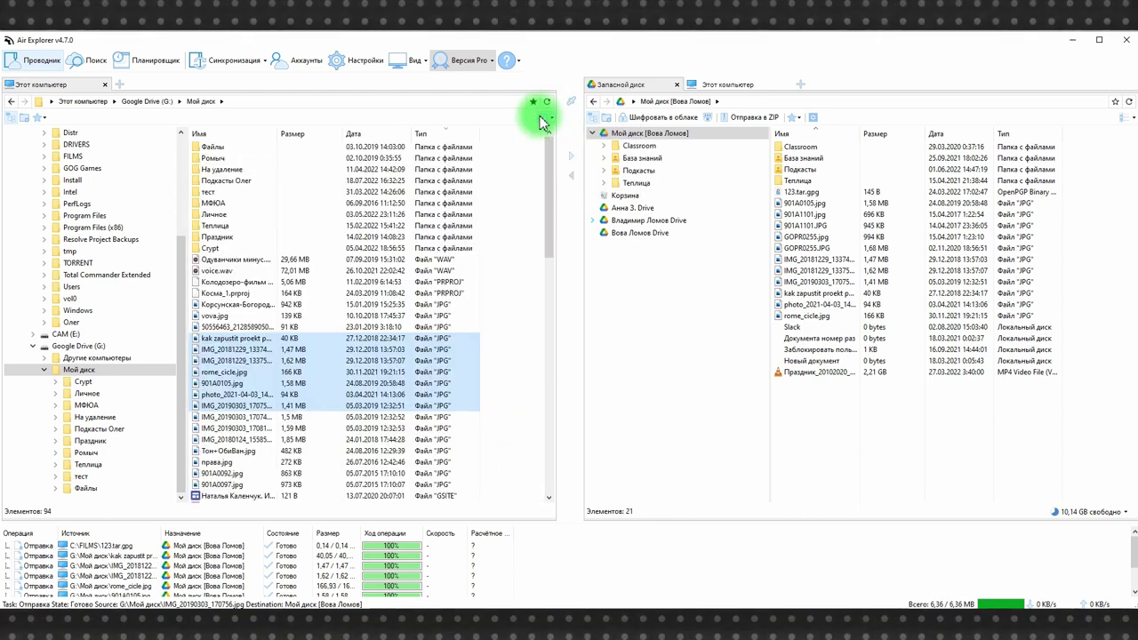
# Go up to Этот компьютер and collapse the Локальный диск (C:) branch in the folder tree.
pyautogui.click(83, 100)
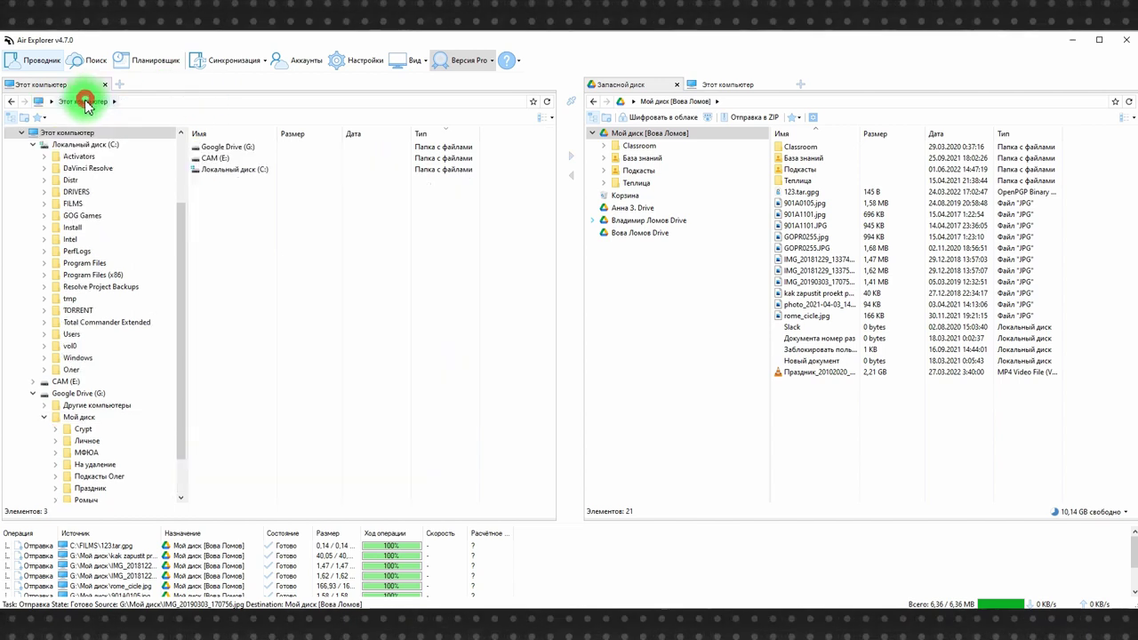
pyautogui.click(34, 145)
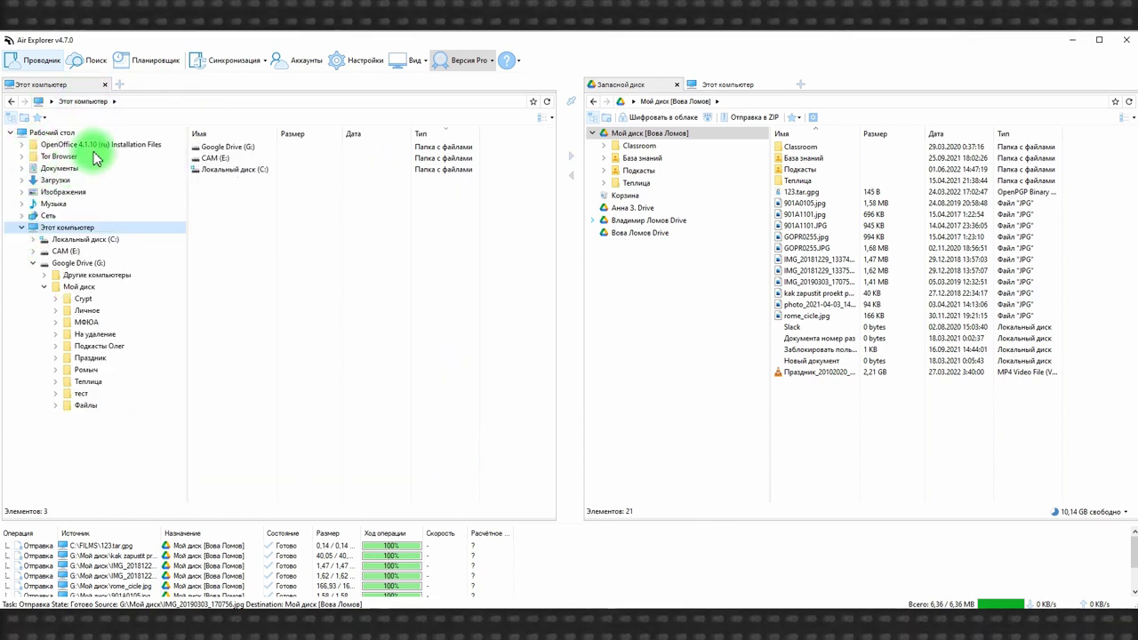
# Search the connected clouds for 123, check the date filter and the search scope options, and keep the scope at Все.
pyautogui.click(89, 59)
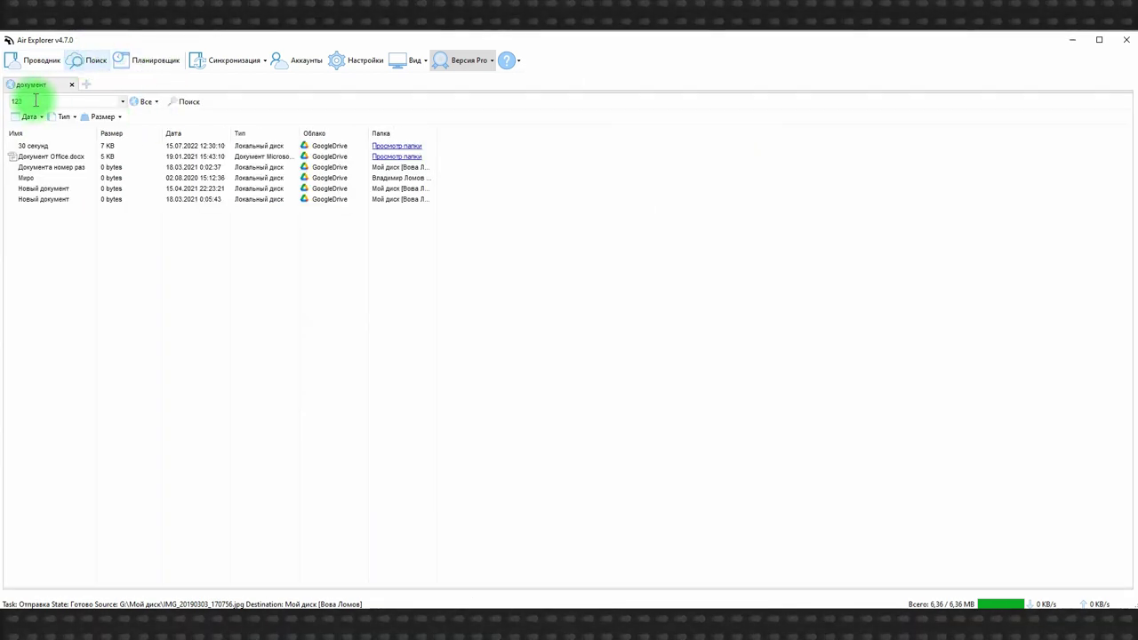
pyautogui.press('Return')
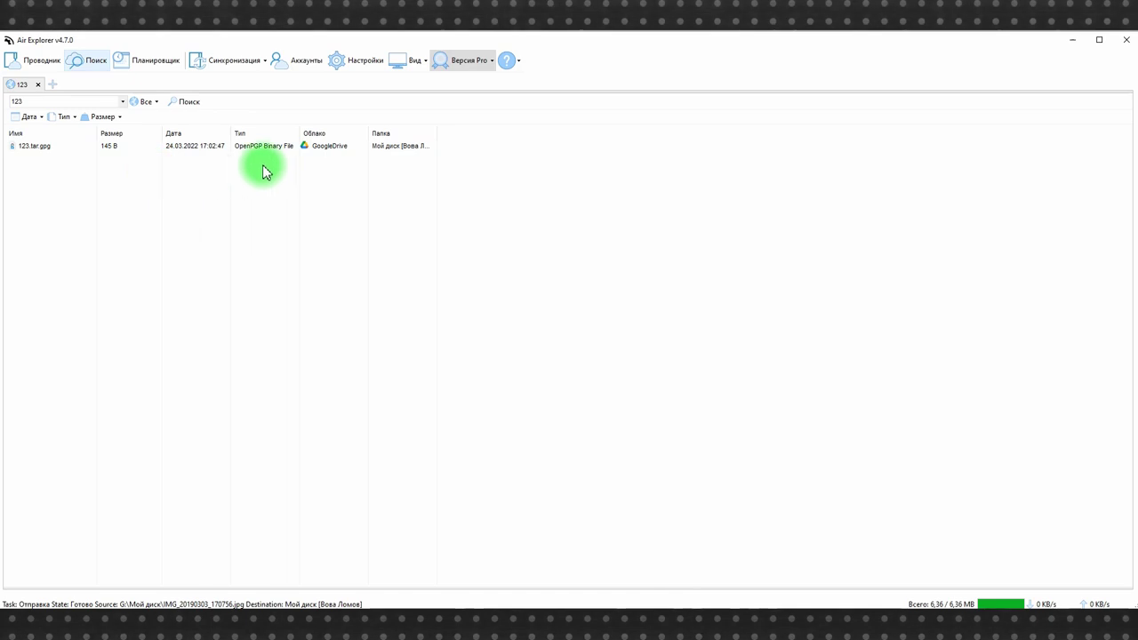
pyautogui.click(19, 116)
pyautogui.click(19, 117)
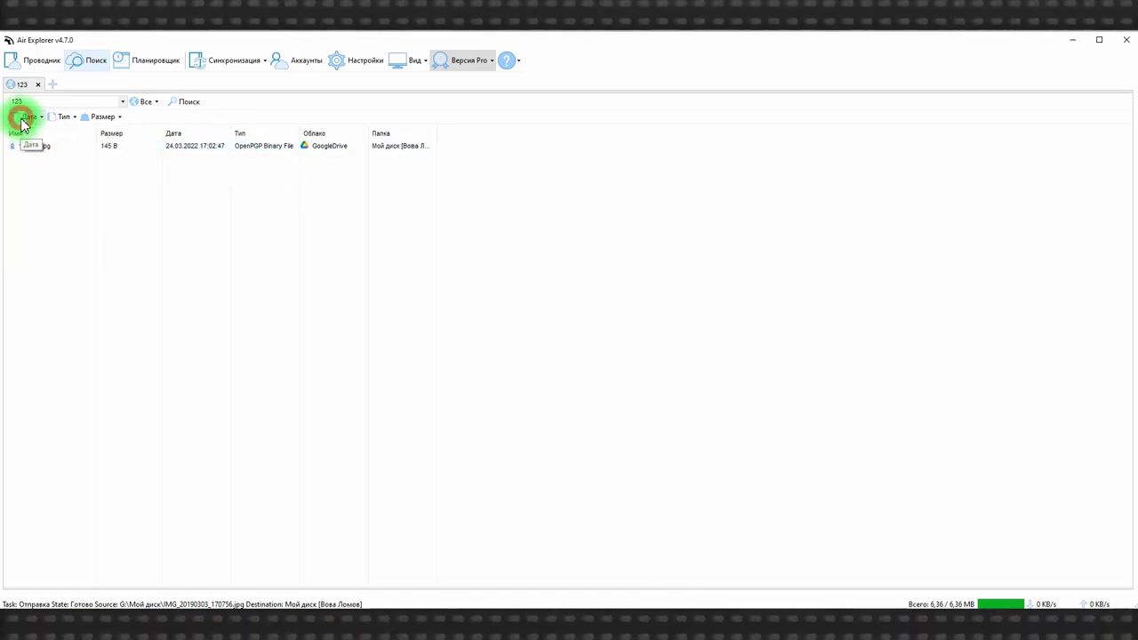
pyautogui.click(147, 105)
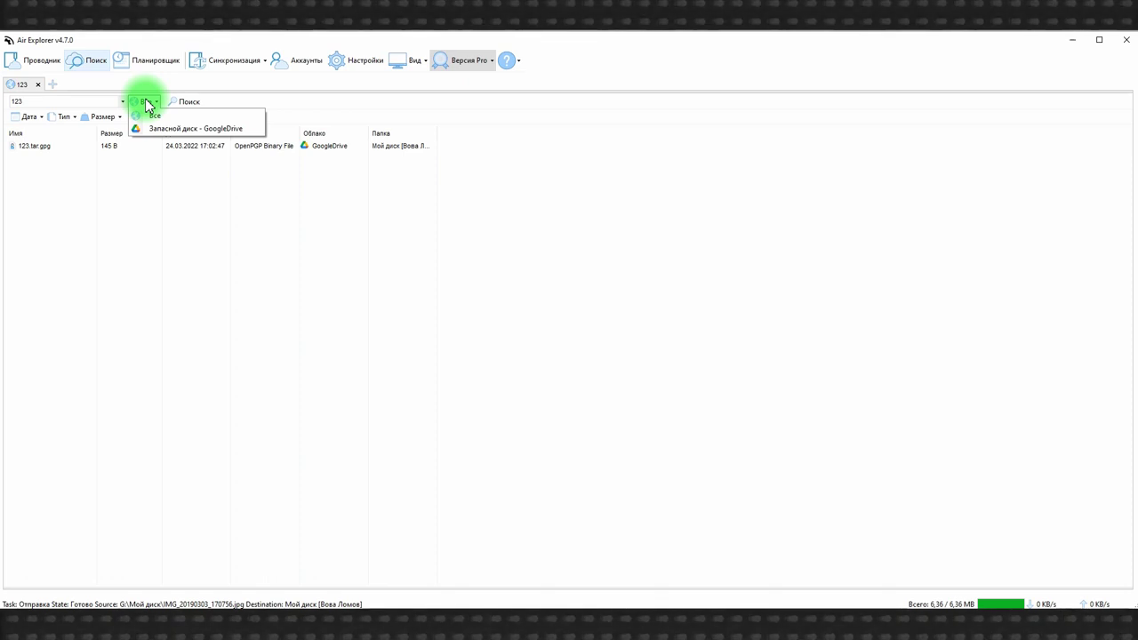
pyautogui.click(153, 115)
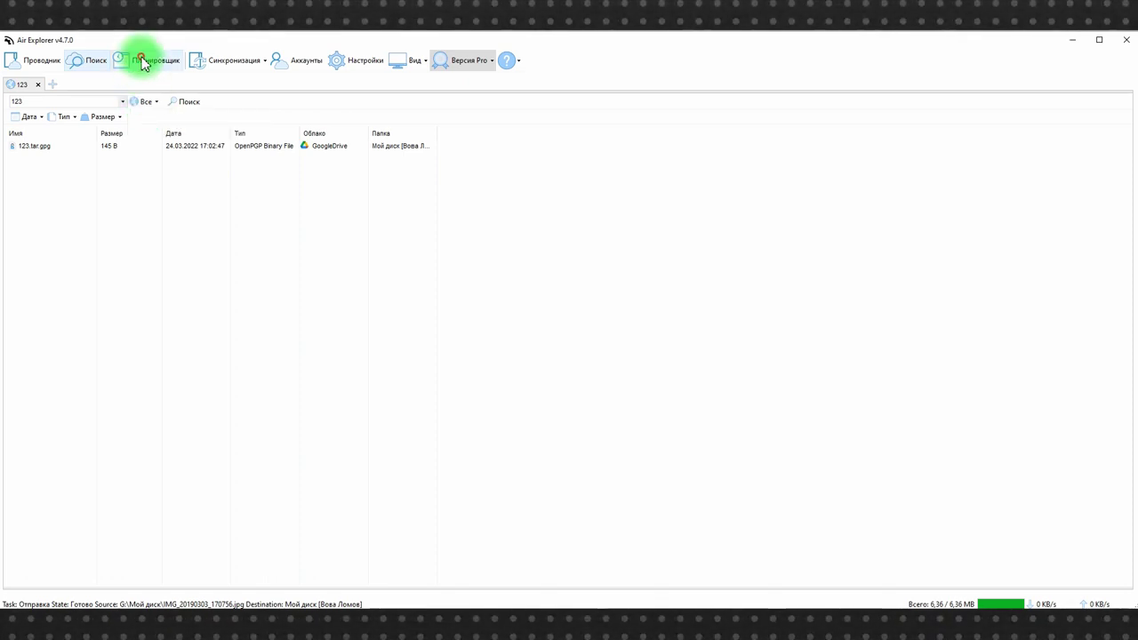
# Try to save a new scheduler copy task with the default settings.
pyautogui.click(145, 60)
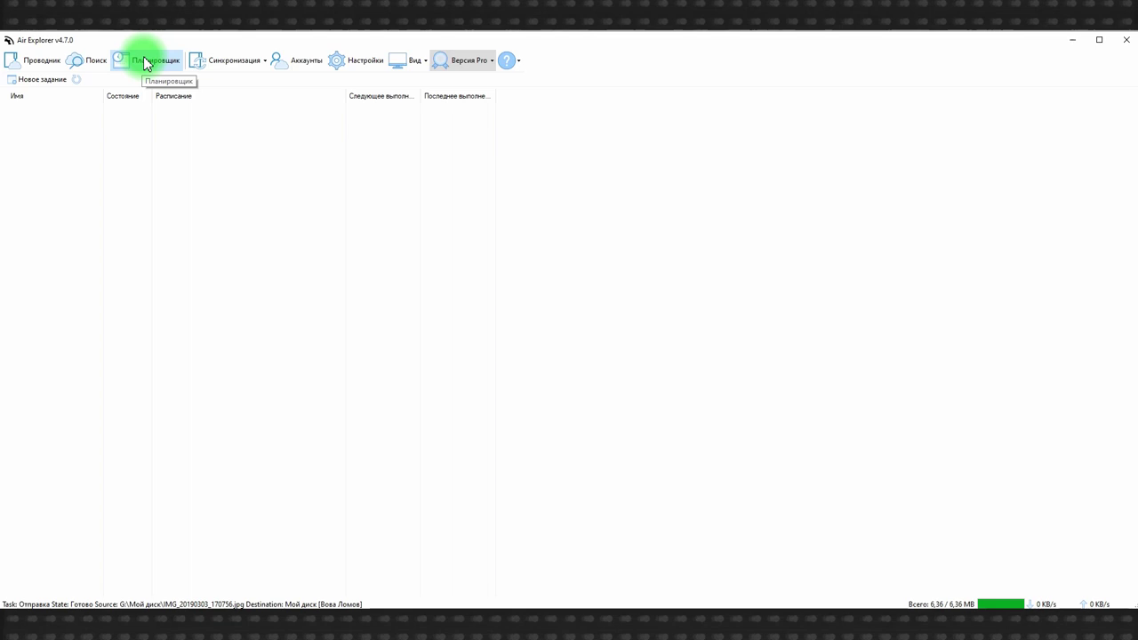
pyautogui.click(38, 79)
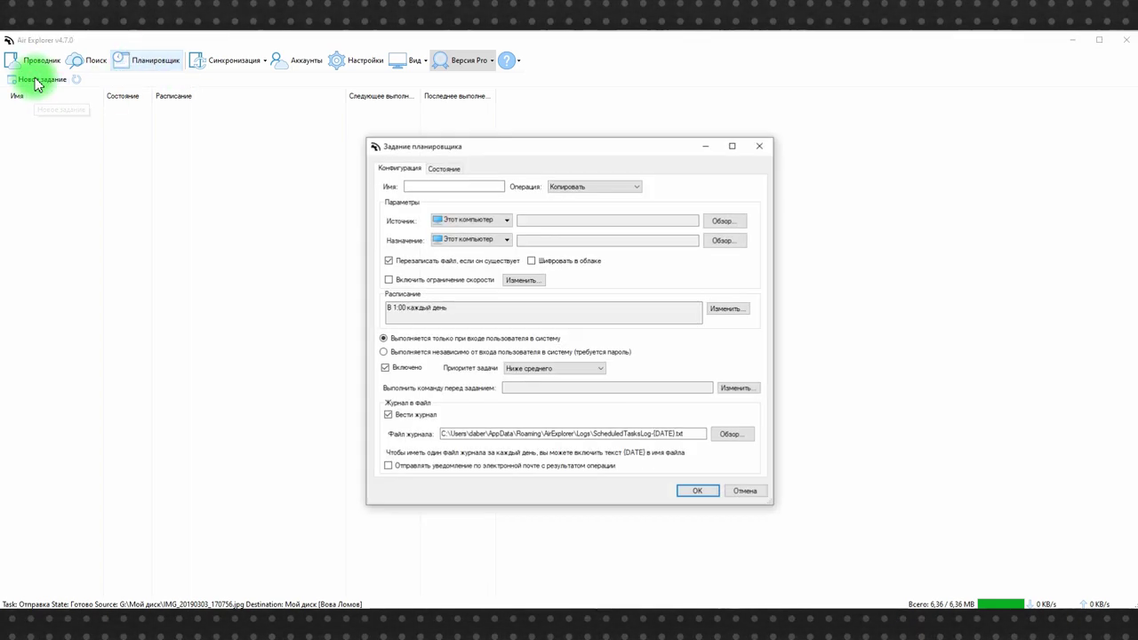
pyautogui.click(697, 491)
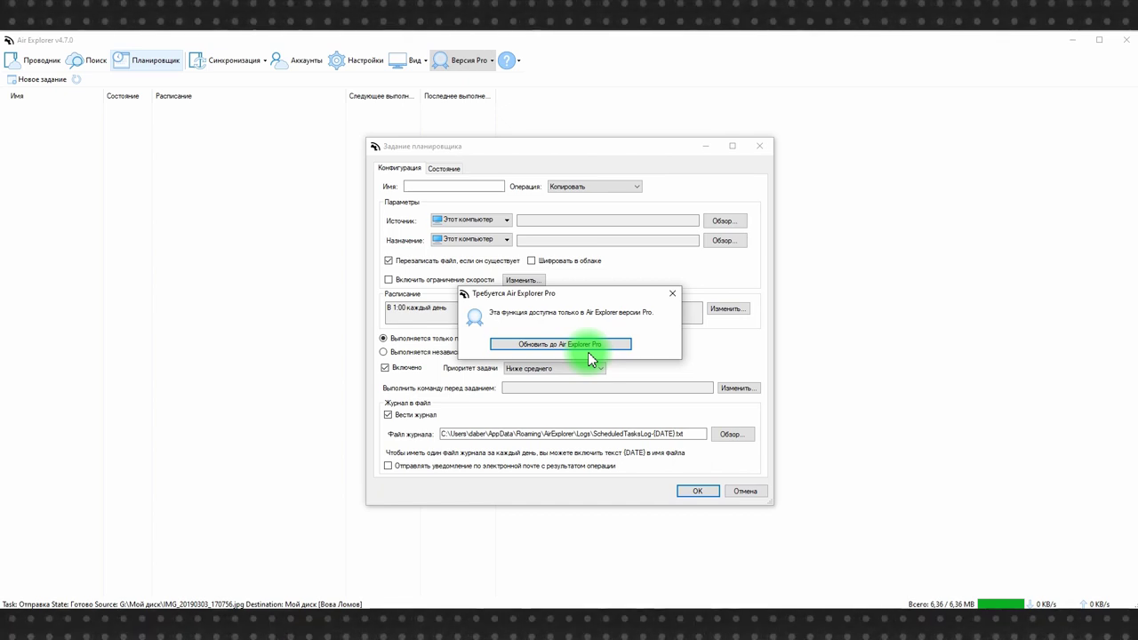
pyautogui.click(672, 293)
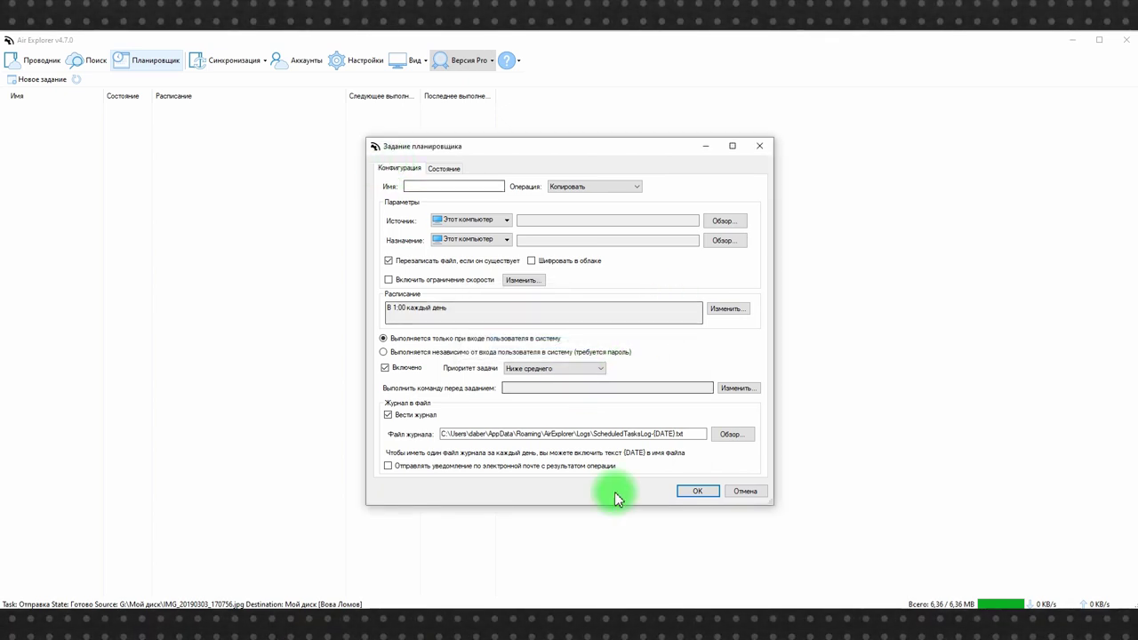
pyautogui.click(760, 495)
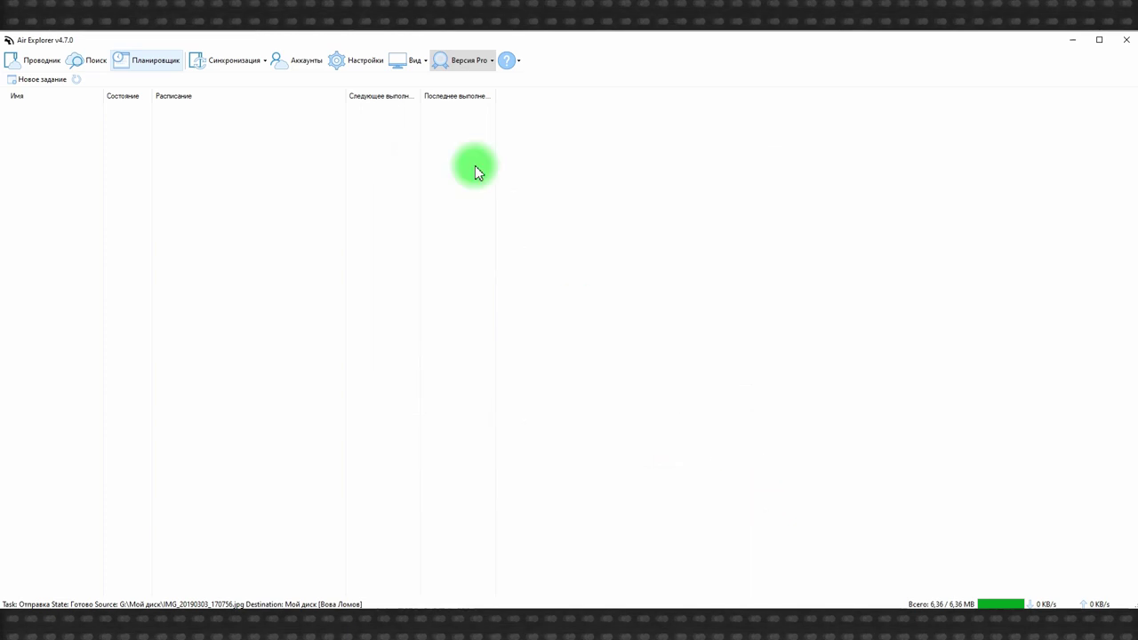
# Check the available synchronization options and open the list of connected cloud accounts.
pyautogui.click(238, 64)
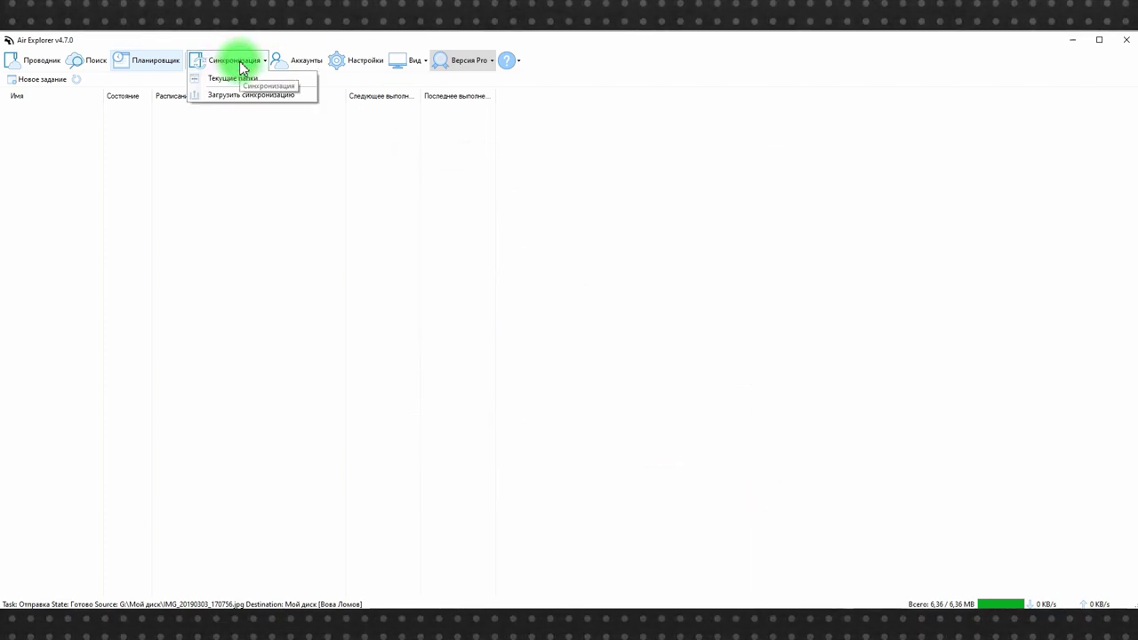
pyautogui.click(240, 66)
pyautogui.click(291, 64)
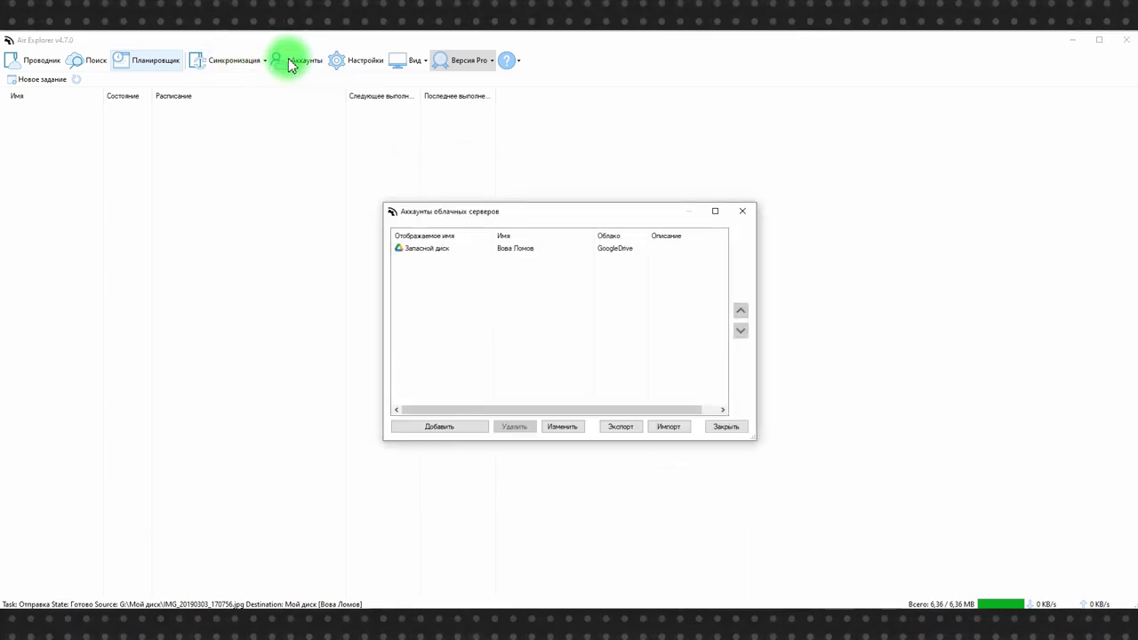